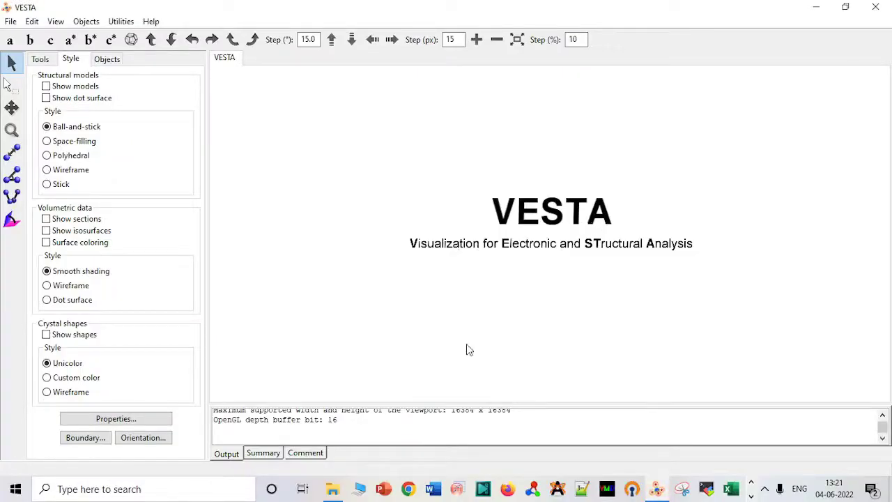
Step: Open BN_mp-984_conventional_standard.cif from the BN_mono folder in VESTA
mouse_move(332, 489)
click(329, 446)
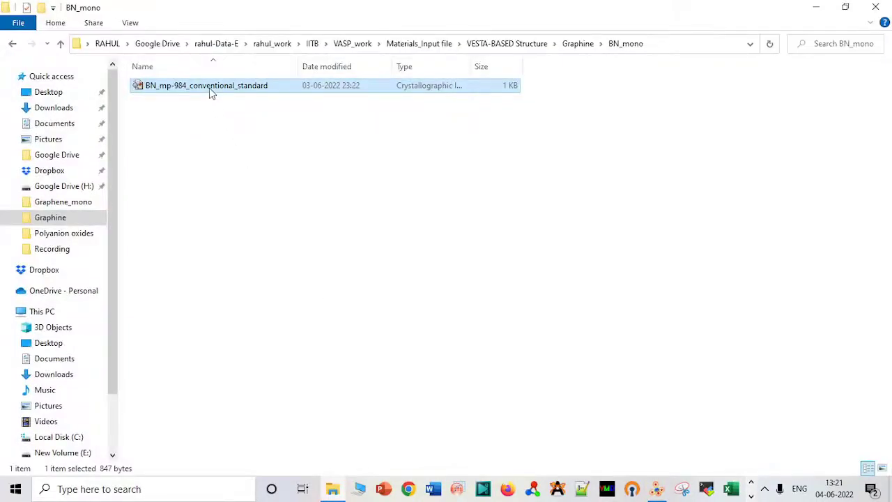
drag(212, 93, 625, 291)
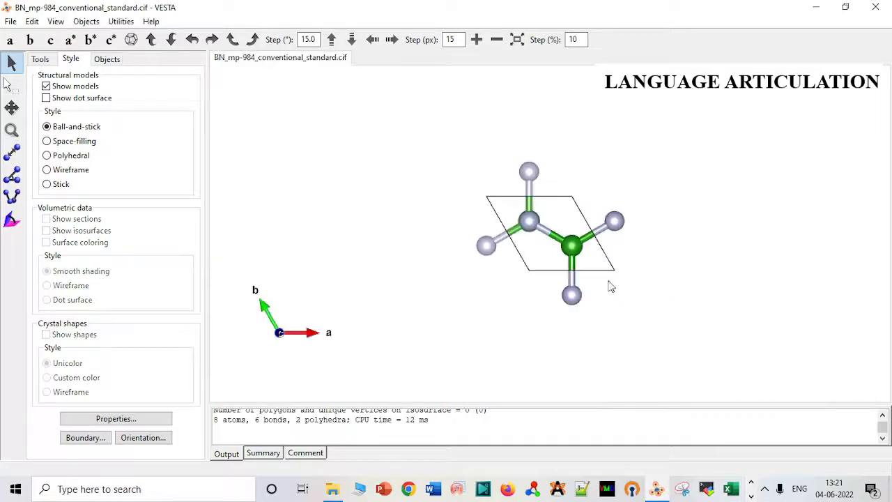
Step: Rotate the BN structure to look along b, showing both stacked h-BN layers side-on
drag(559, 266, 529, 120)
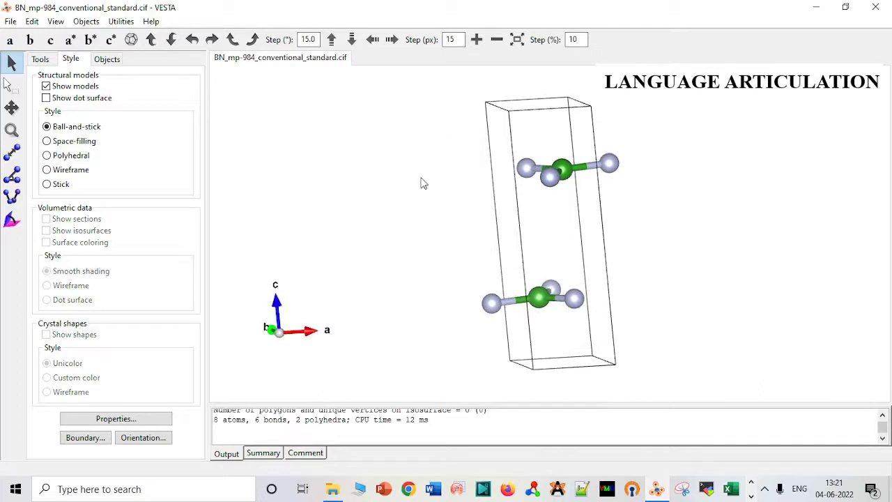
mouse_move(456, 236)
mouse_down()
mouse_move(455, 261)
mouse_move(478, 257)
mouse_move(464, 251)
mouse_up()
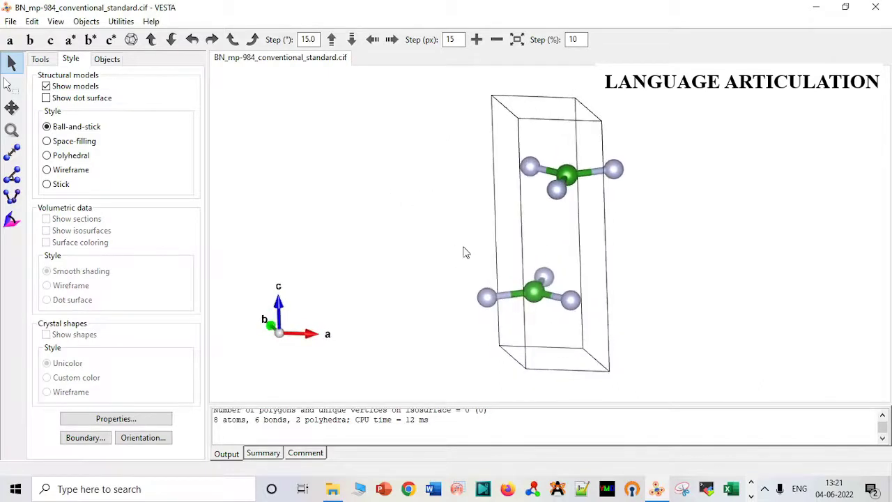
Step: Delete the B–N bond rule in Edit > Bonds, leaving four unbonded atoms
click(32, 22)
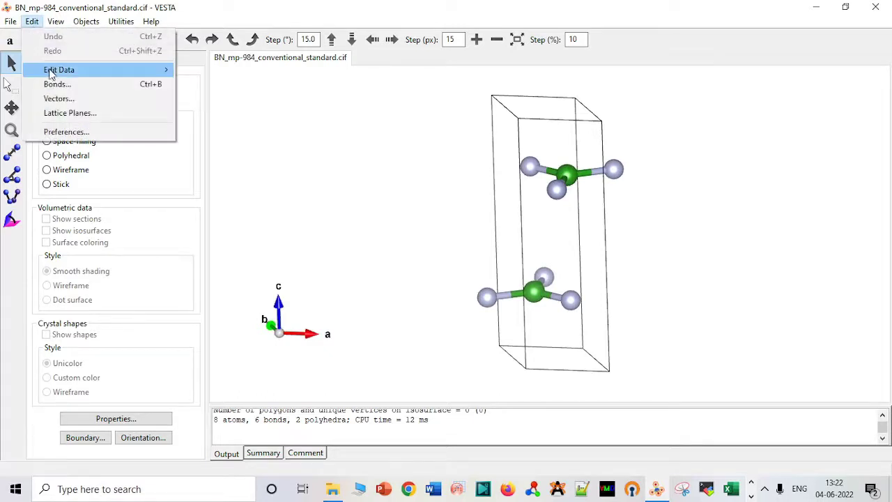
mouse_move(63, 70)
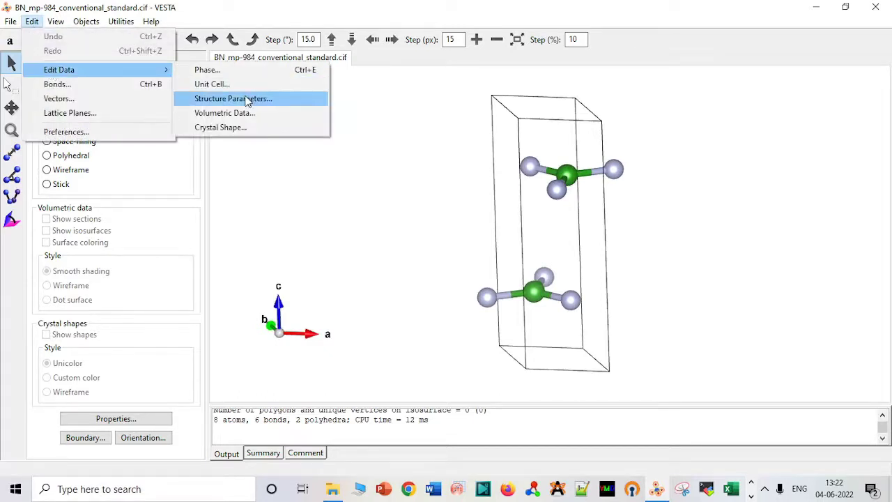
click(132, 84)
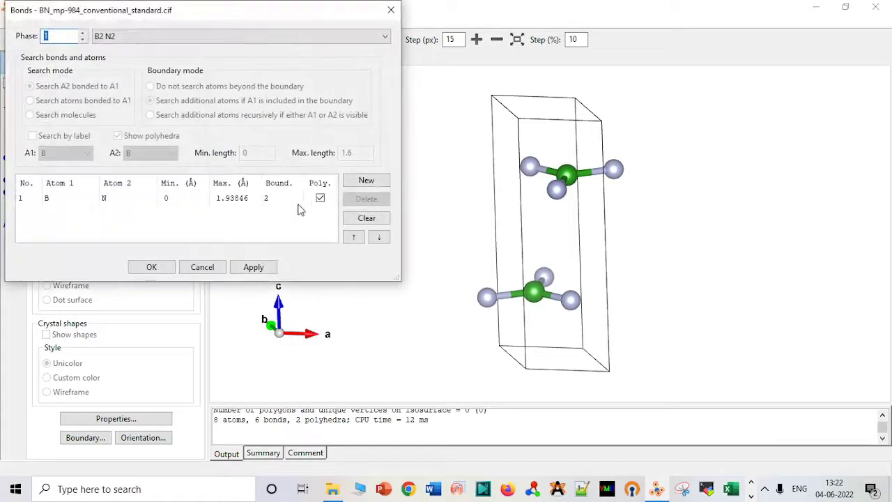
click(286, 203)
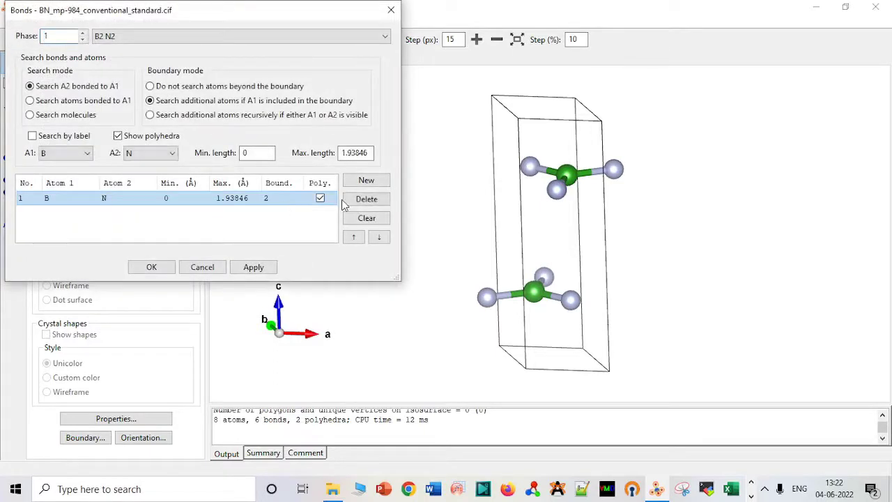
click(362, 200)
click(252, 270)
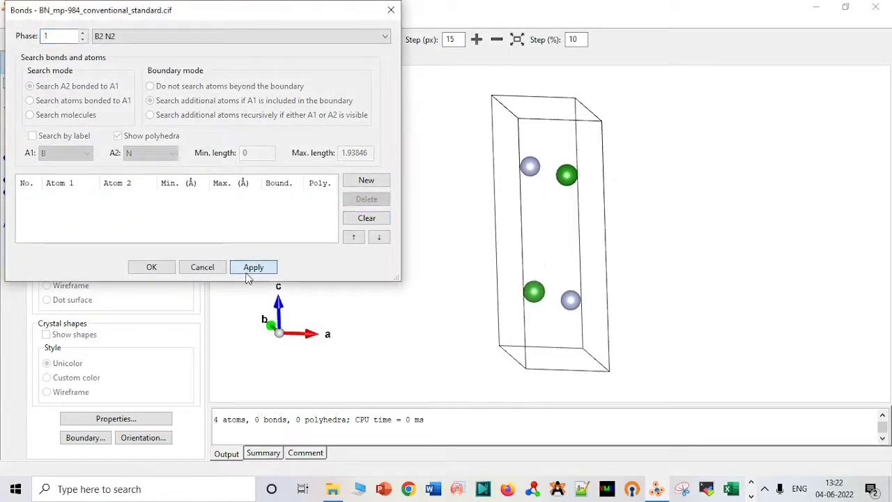
click(157, 268)
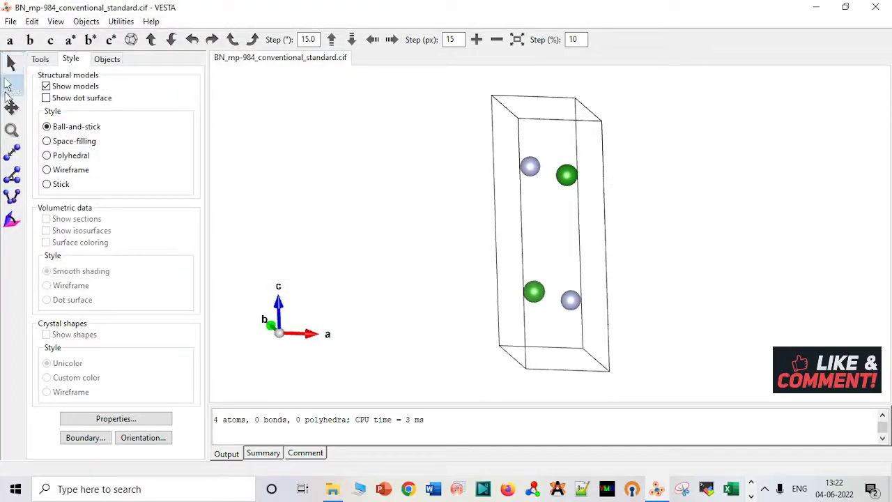
Step: Export the structure as the VASP file bulk.vasp with Cartesian coordinates
click(10, 21)
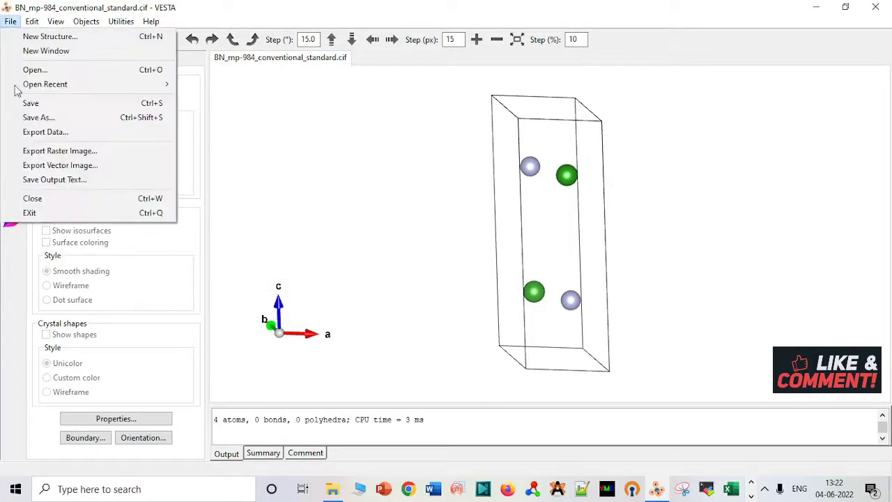
click(69, 133)
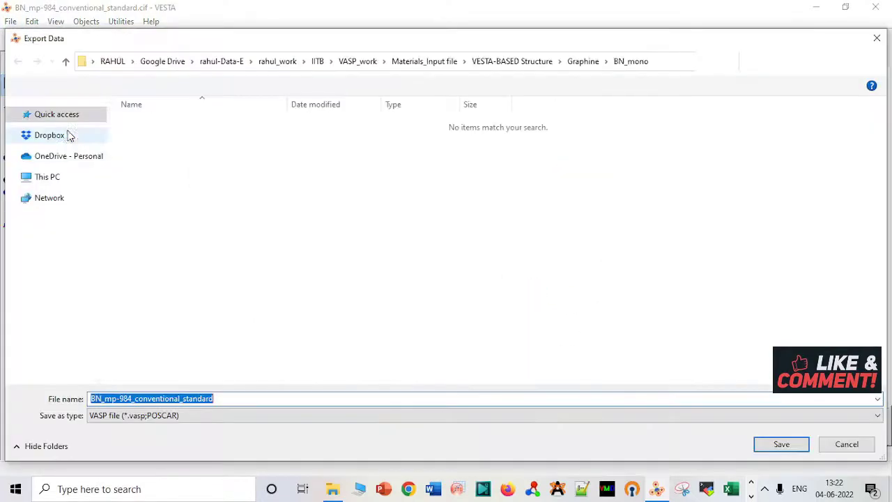
text(bulk)
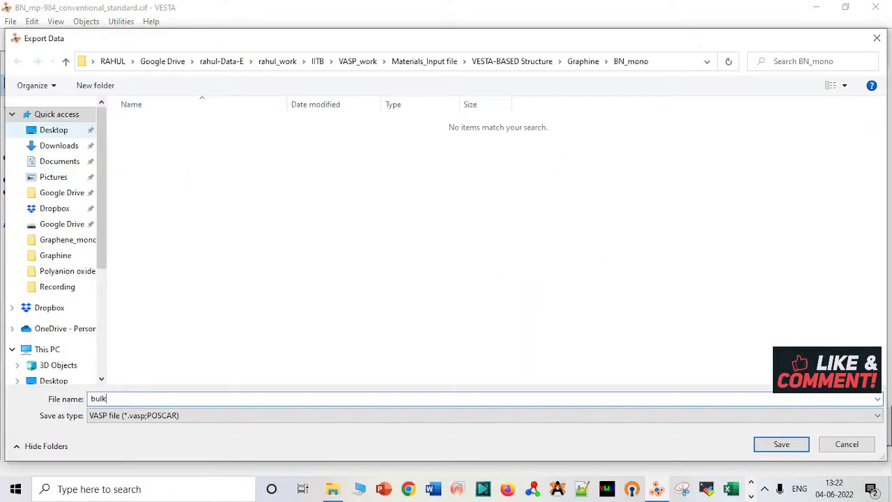
key(Return)
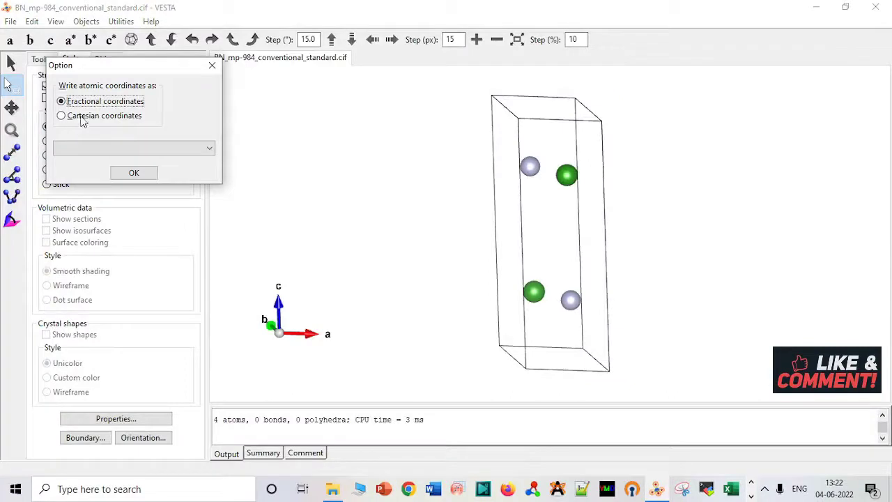
click(81, 116)
click(134, 172)
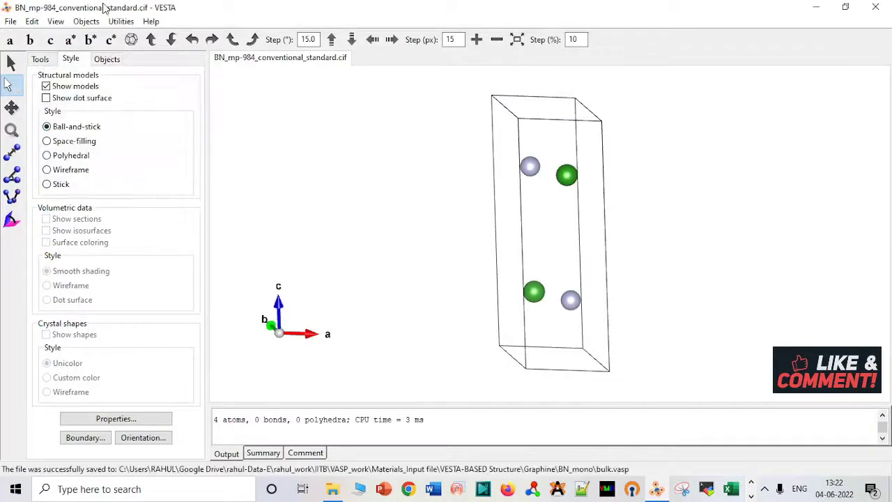
Step: Export it again as monolayer.vasp with Cartesian coordinates
click(10, 22)
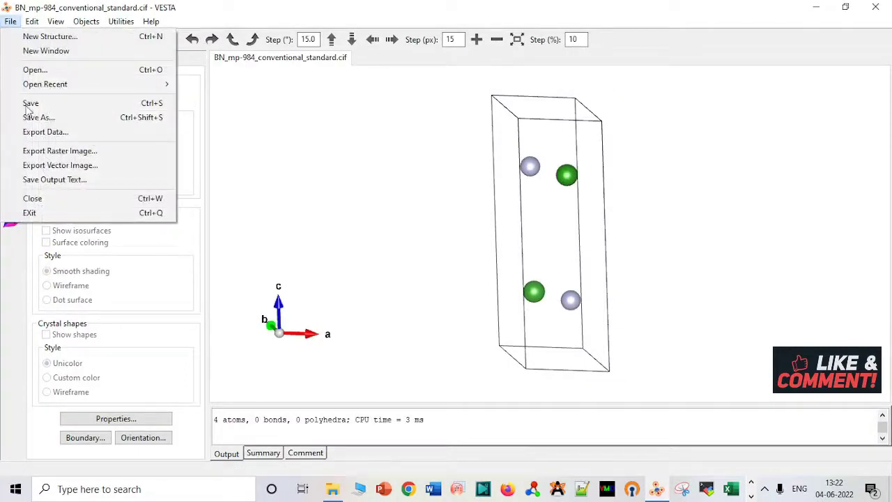
click(66, 131)
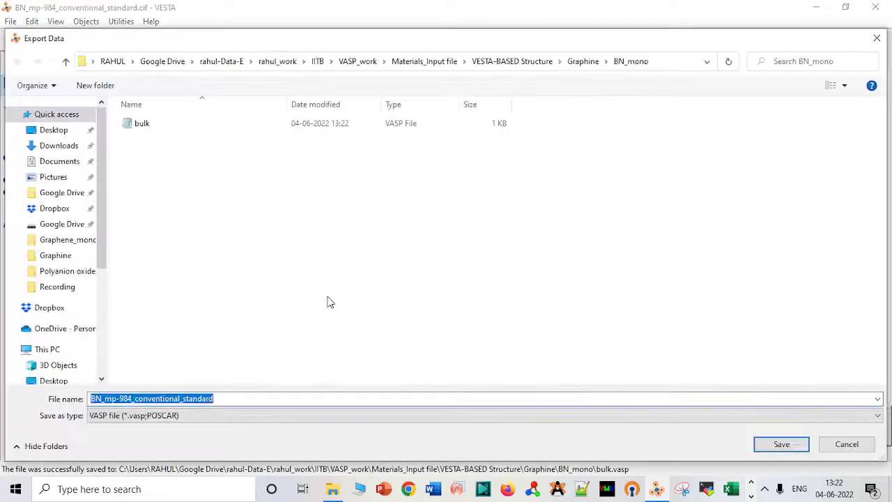
text(monolayer)
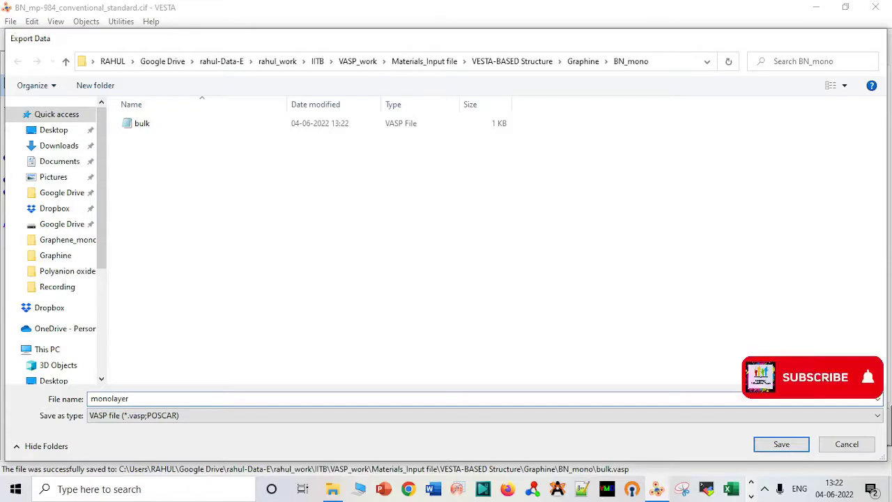
key(Return)
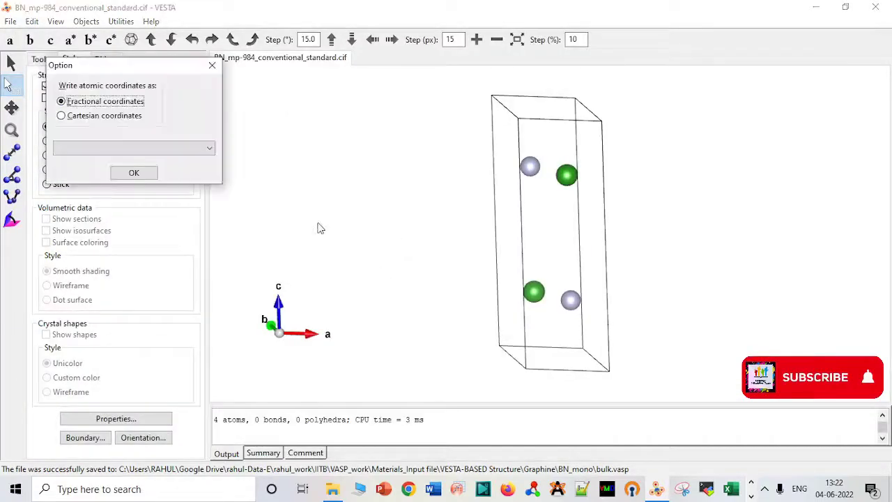
click(104, 116)
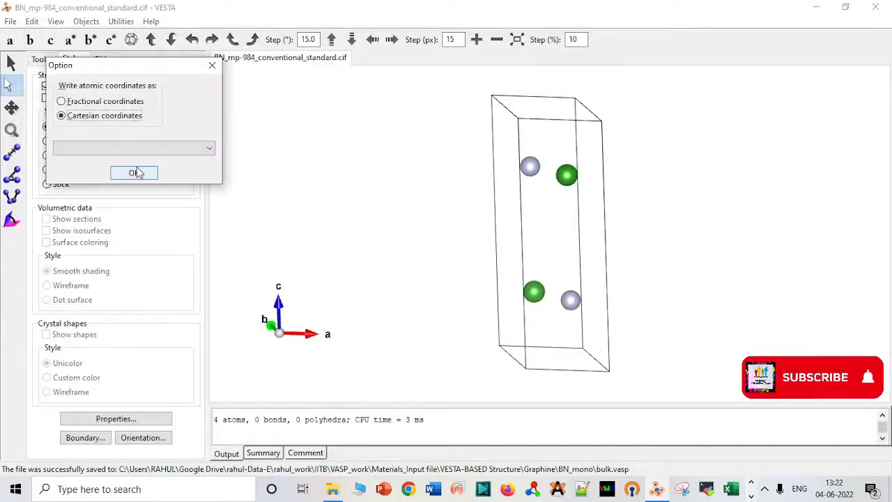
click(133, 172)
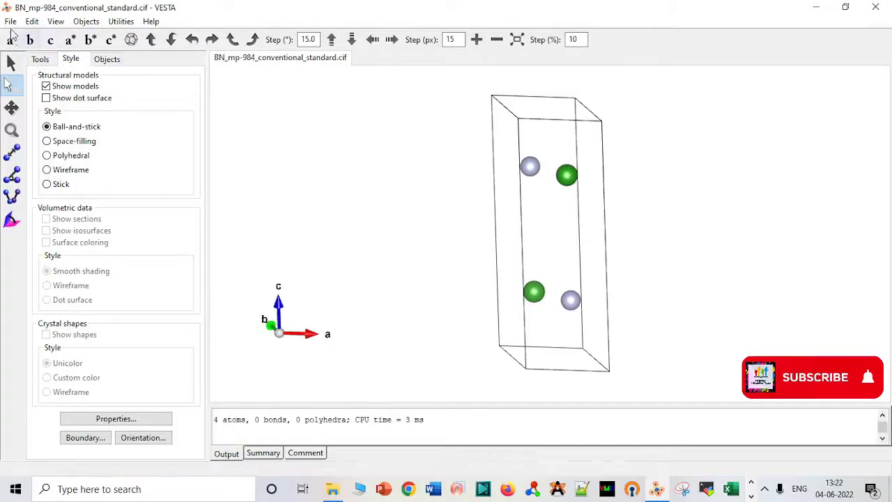
Step: Box-select and delete the two upper-layer atoms, leaving a single B–N pair
click(10, 22)
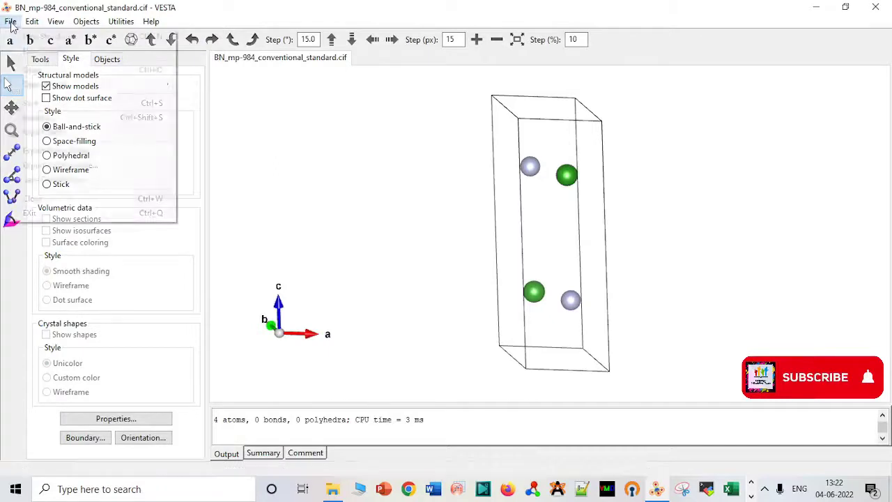
click(358, 183)
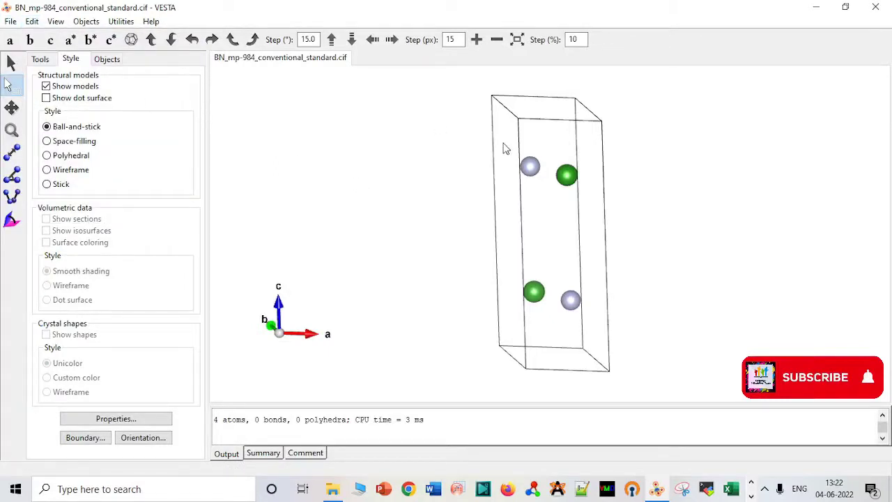
drag(522, 156, 604, 210)
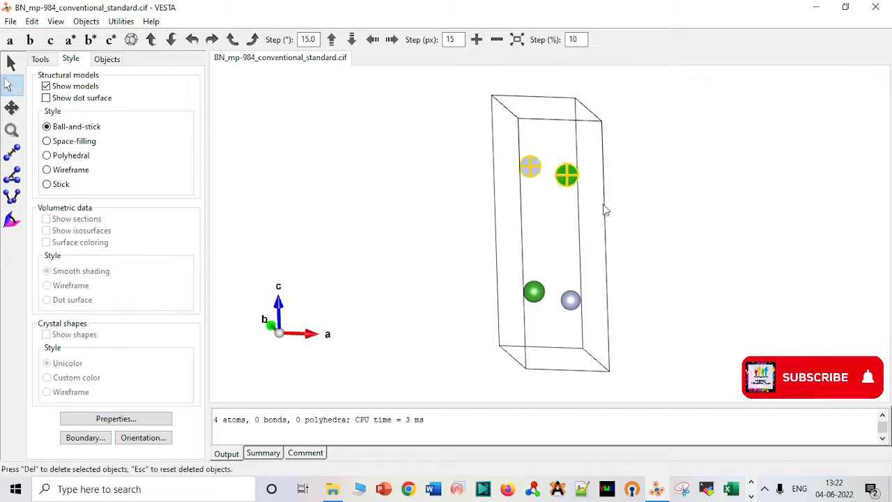
key(Delete)
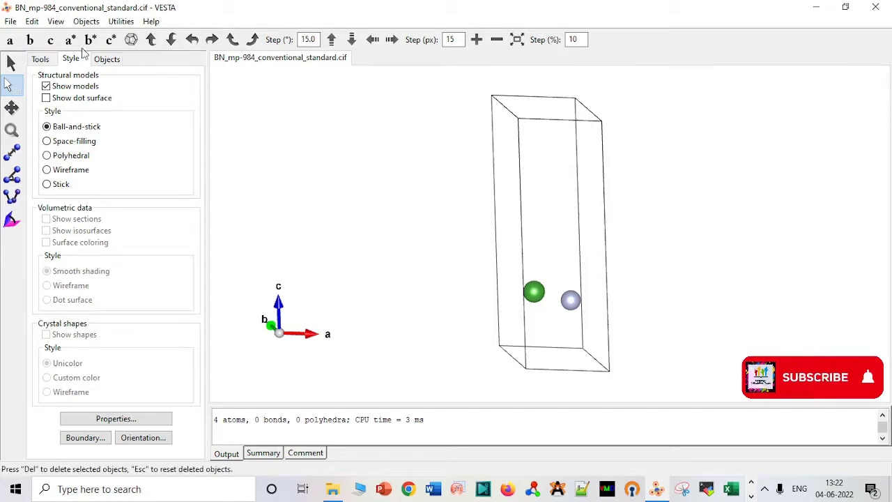
Step: Export the two-atom monolayer as xyz.xyz in XYZ format, without hidden atoms
click(11, 21)
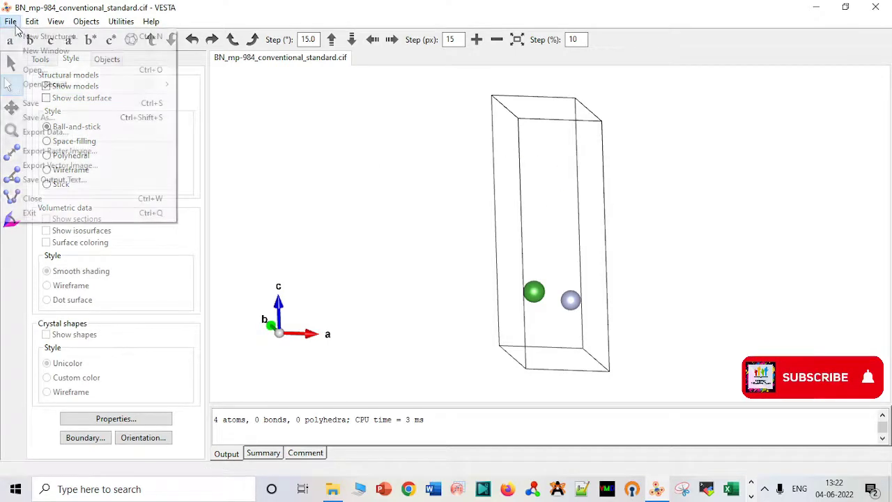
click(59, 132)
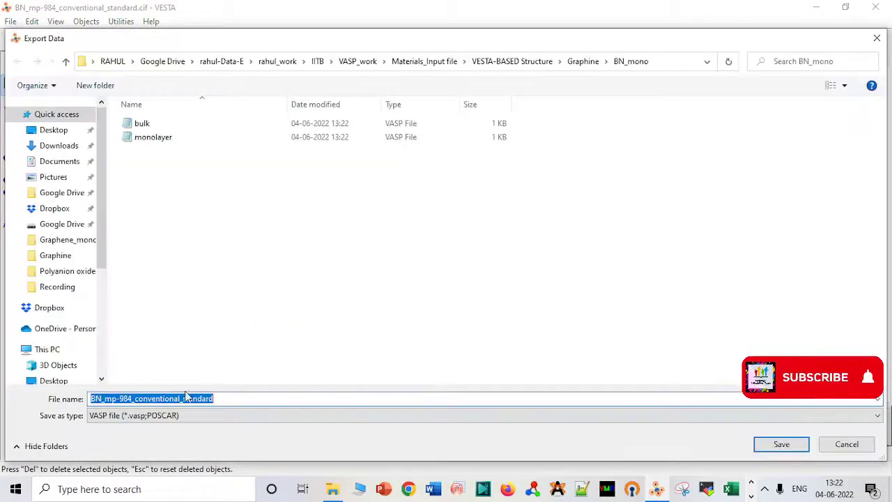
click(178, 416)
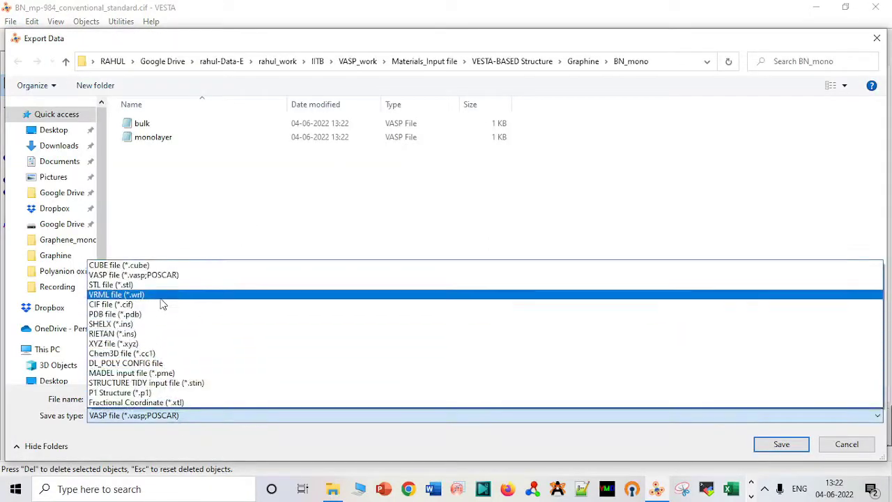
click(159, 344)
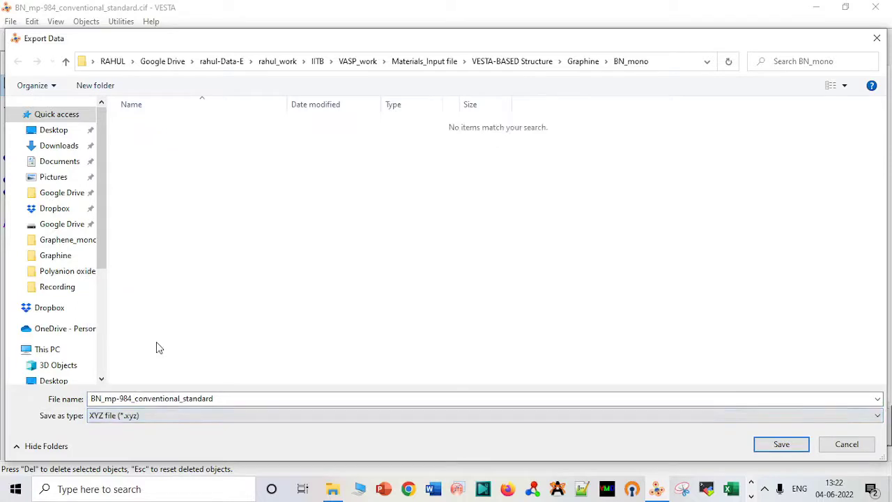
double_click(202, 399)
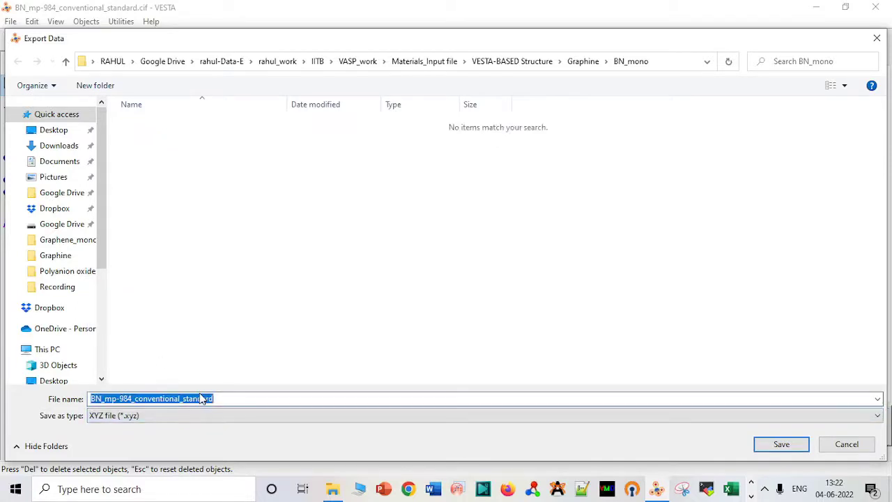
text(xyz)
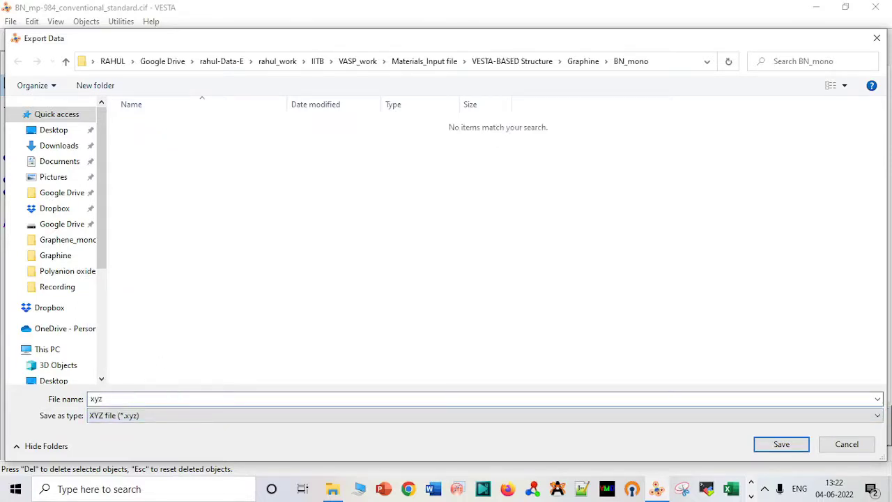
key(Return)
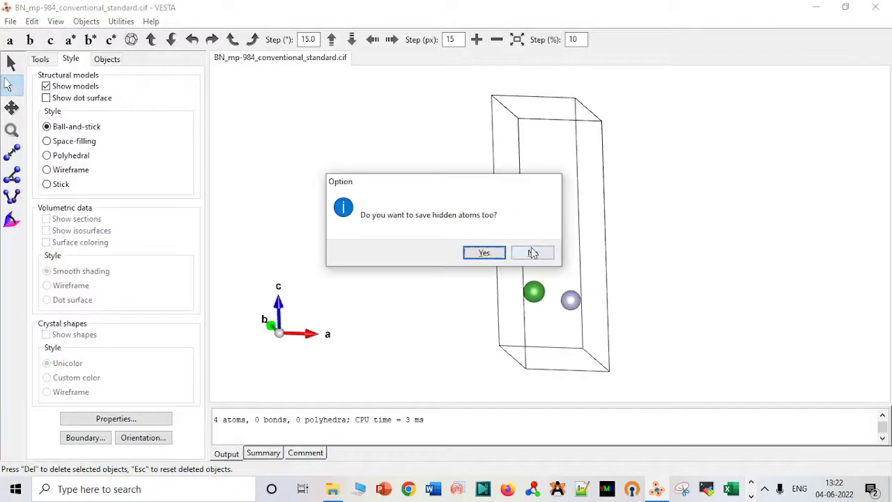
click(533, 253)
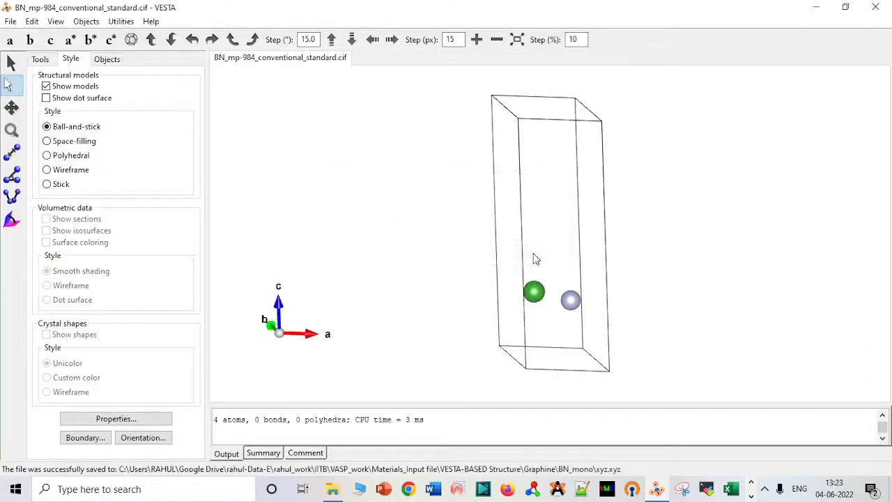
Step: Open xyz.xyz in Notepad, copy its B and N coordinate lines, and close it
click(332, 488)
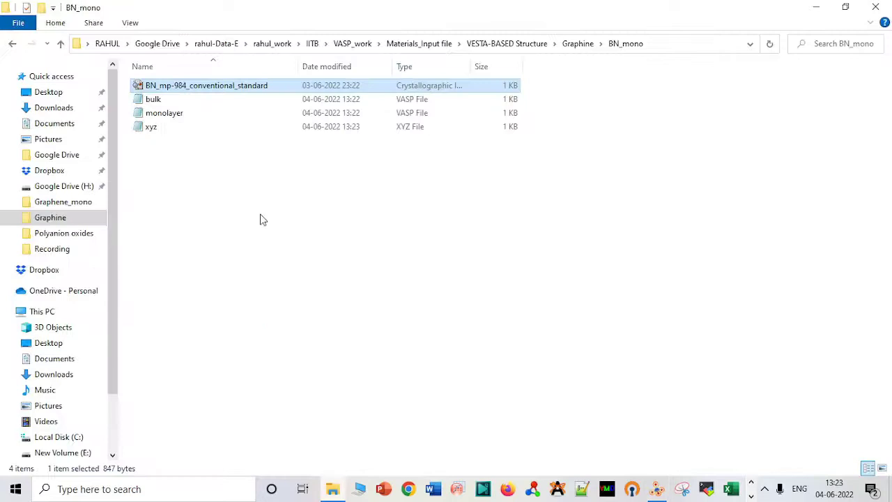
double_click(201, 129)
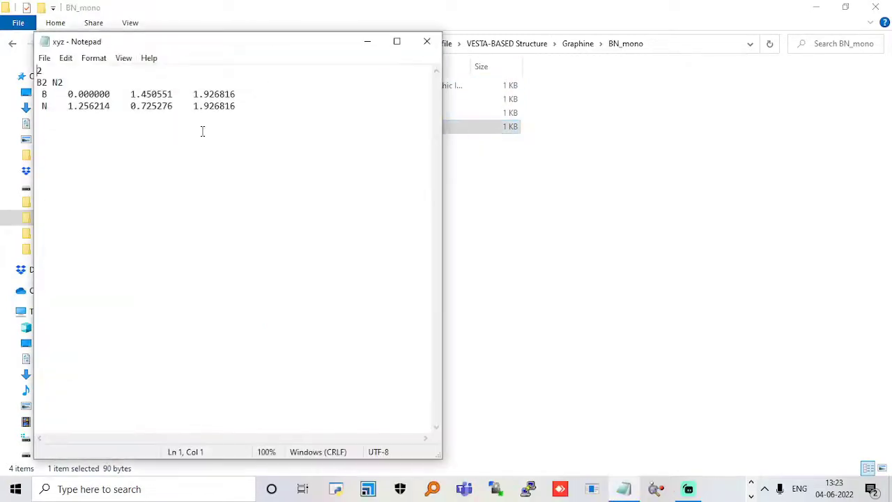
click(44, 93)
drag(39, 93, 162, 122)
key(ctrl+c)
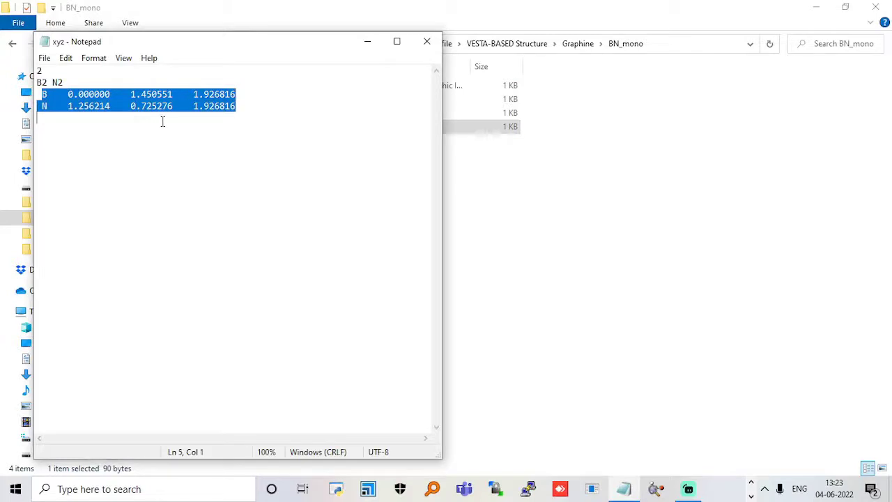
click(426, 41)
Step: In monolayer, replace the four Cartesian positions with the pasted B/N lines, strip labels, and save
double_click(221, 114)
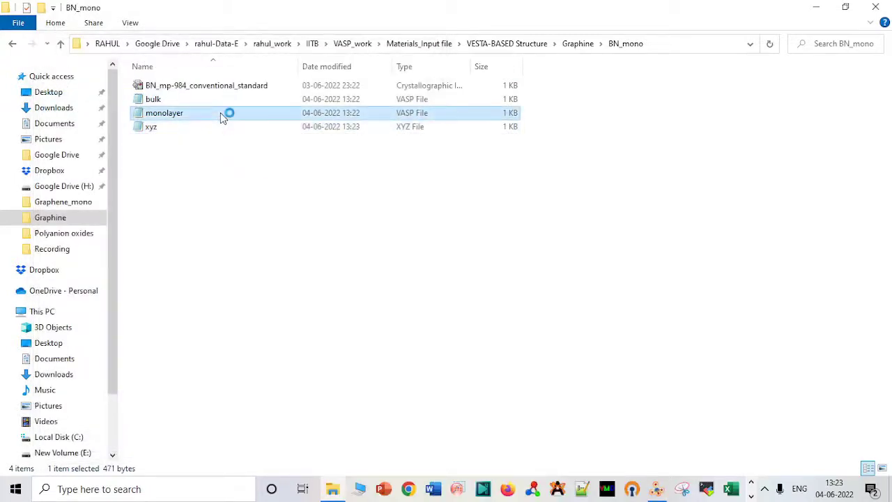
click(52, 172)
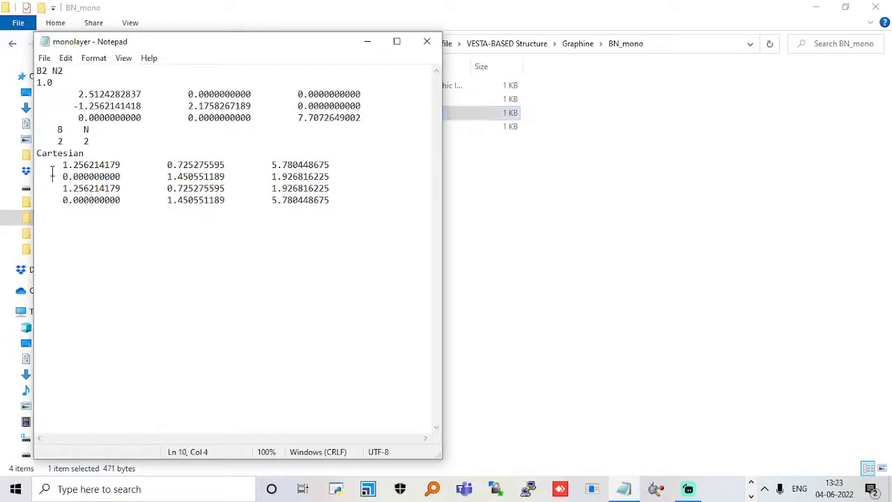
key(Up)
drag(52, 174, 130, 199)
click(47, 166)
drag(48, 165, 293, 221)
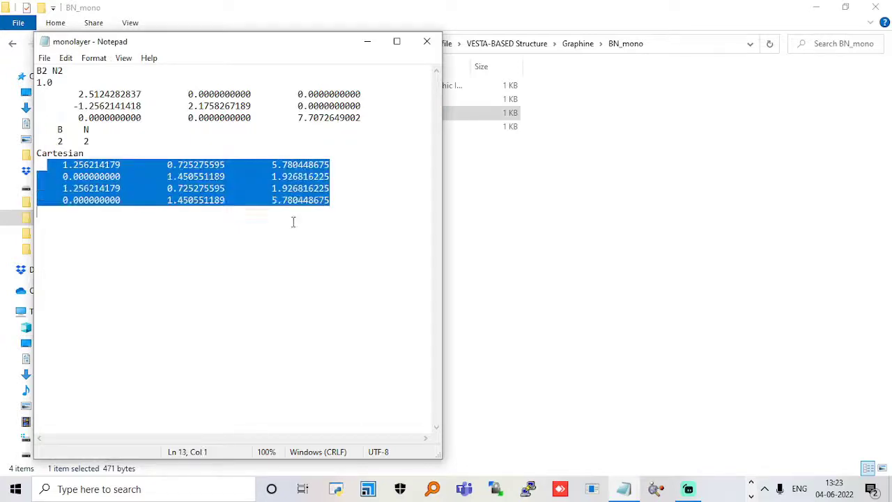
key(ctrl+v)
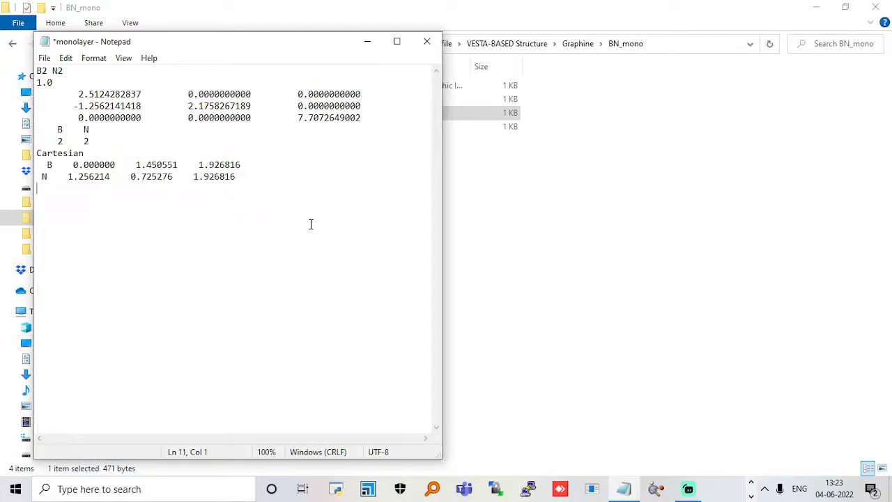
click(74, 166)
key(BackSpace)
key(BackSpace)
key(BackSpace)
key(BackSpace)
key(BackSpace)
key(BackSpace)
key(BackSpace)
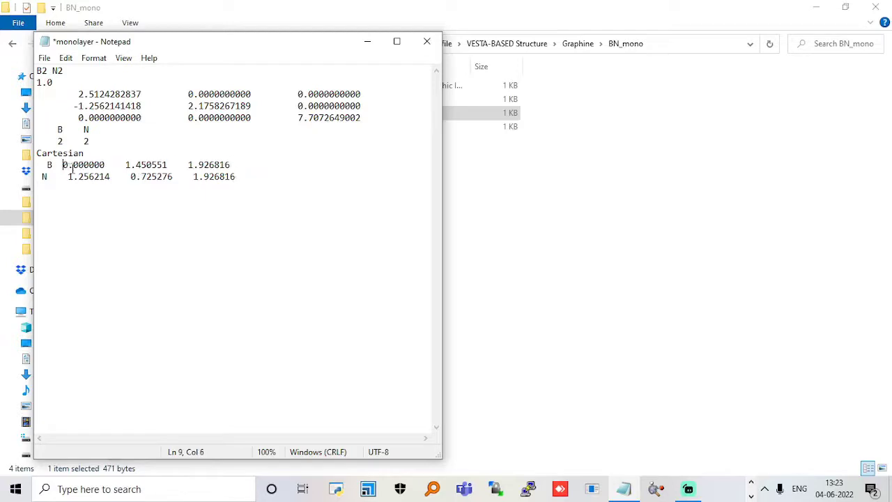
key(Down)
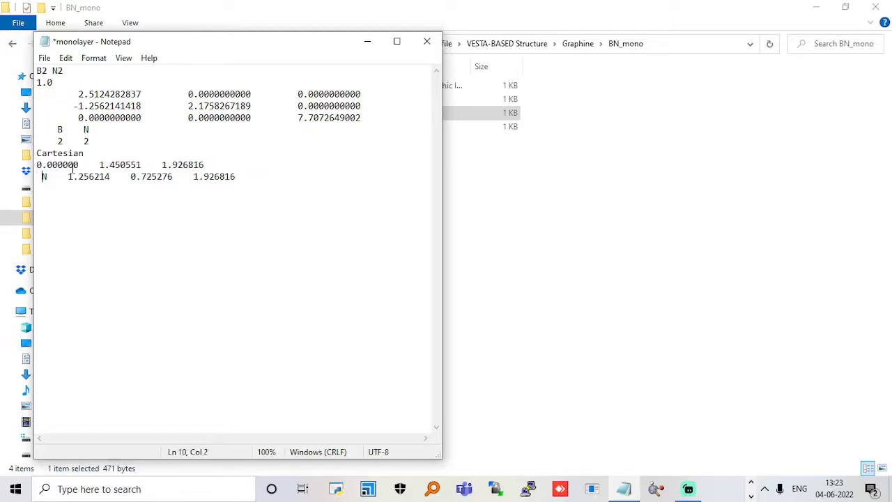
key(BackSpace)
key(BackSpace)
key(BackSpace)
key(BackSpace)
key(BackSpace)
key(BackSpace)
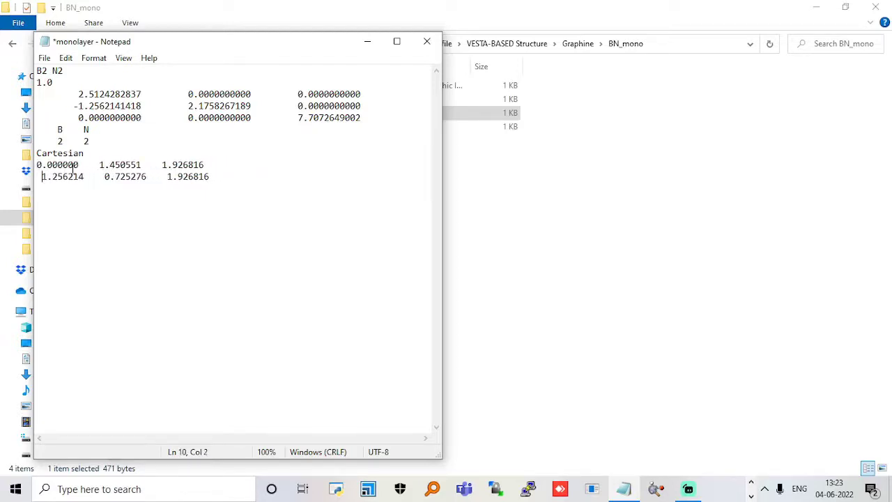
key(ctrl+s)
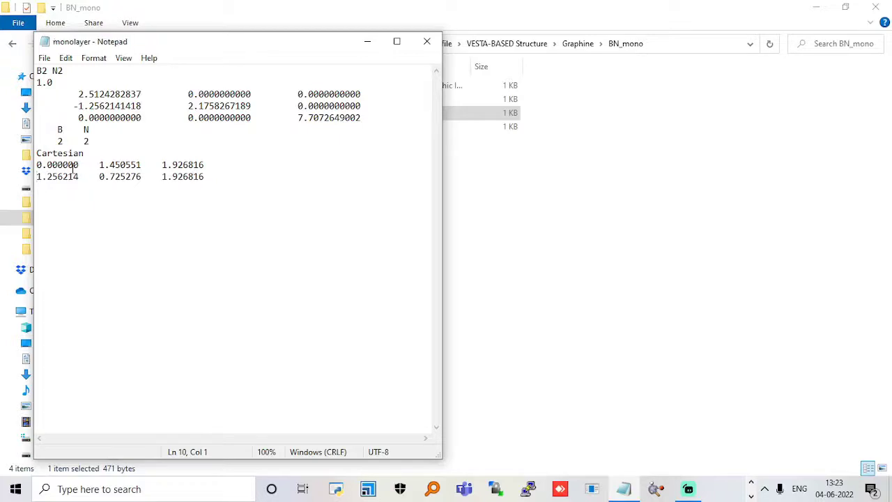
Step: Change the atom counts from 2 2 to 1 1, save, and close Notepad
click(62, 140)
key(BackSpace)
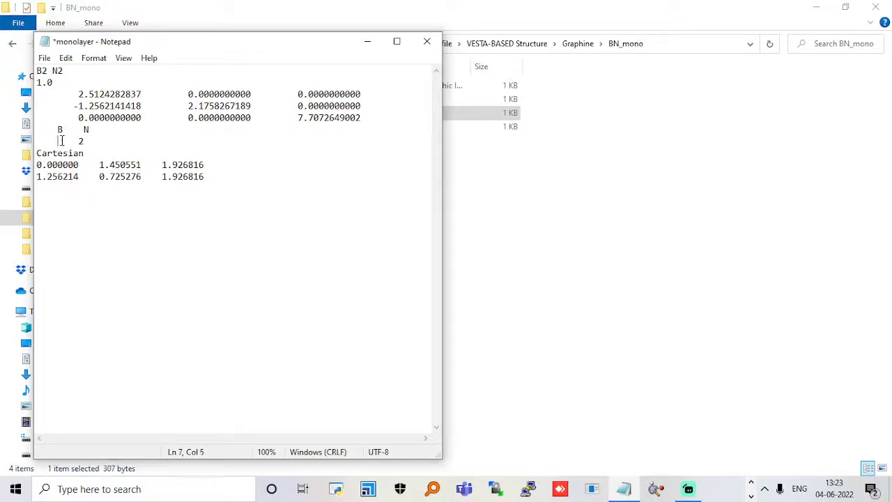
text(1    1)
key(ctrl+s)
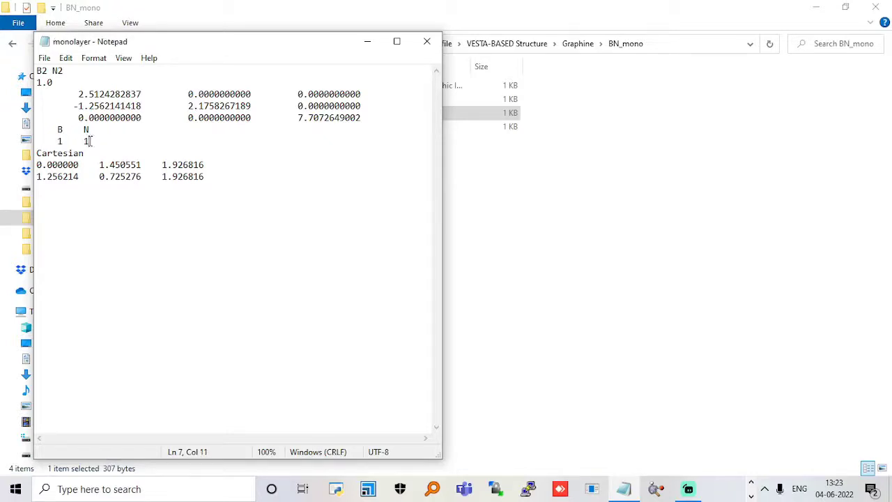
click(428, 42)
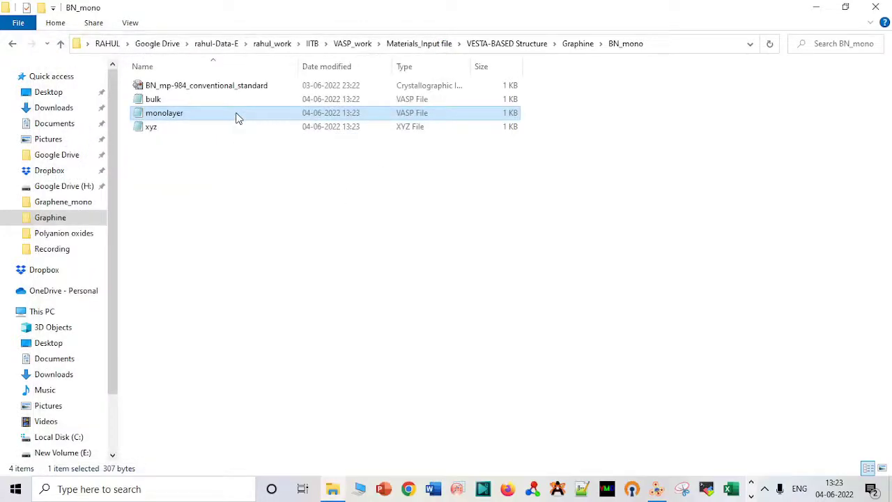
Step: Load monolayer.vasp in VESTA, check the single flat B–N layer from a and tilted
drag(236, 118, 636, 272)
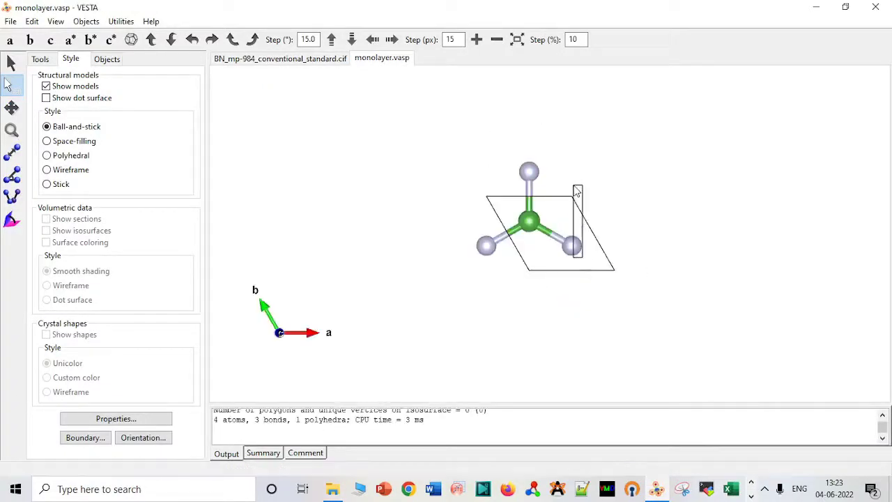
click(577, 246)
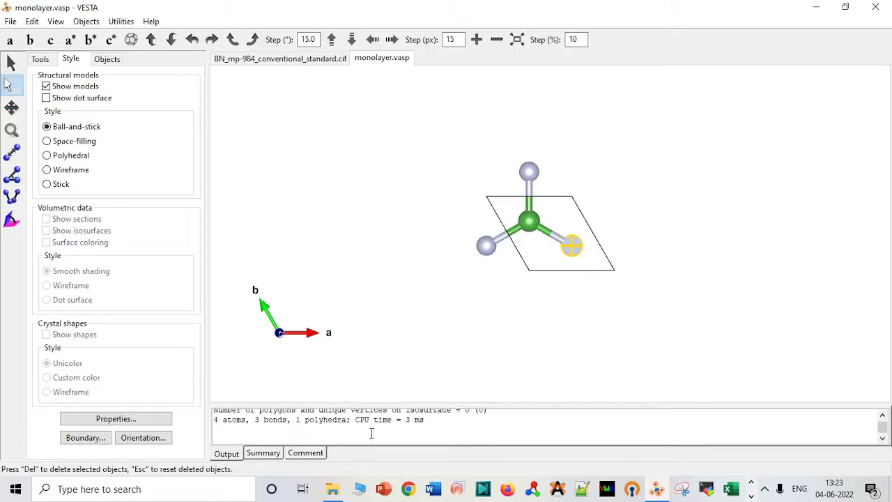
click(10, 39)
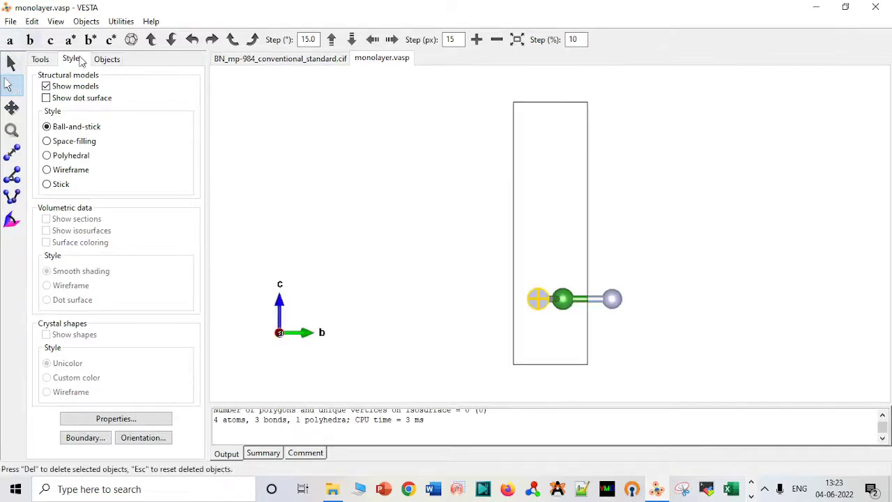
click(409, 221)
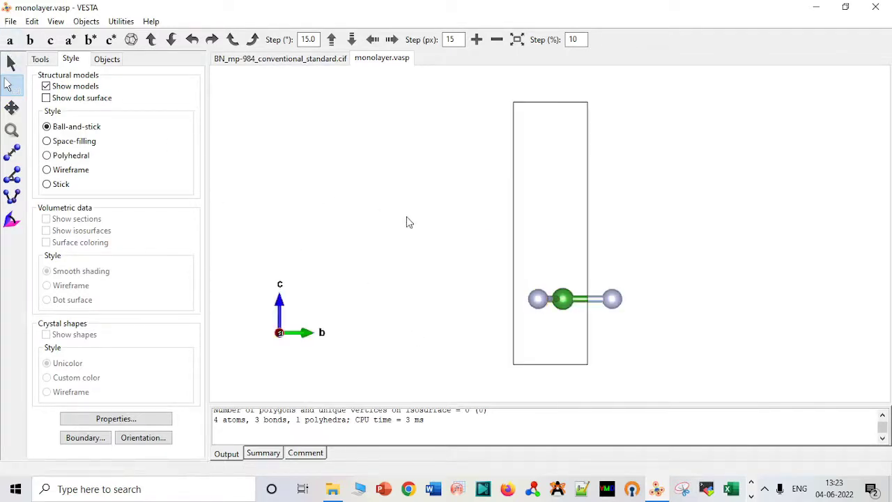
click(14, 63)
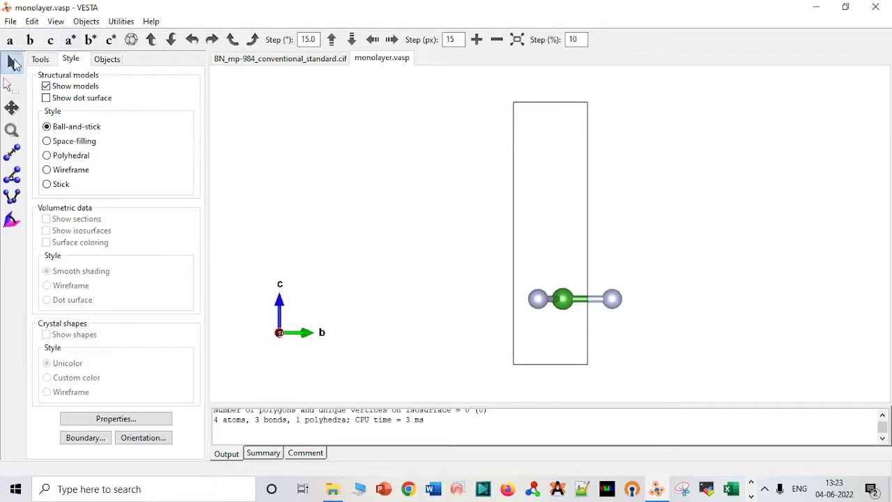
drag(429, 168, 420, 199)
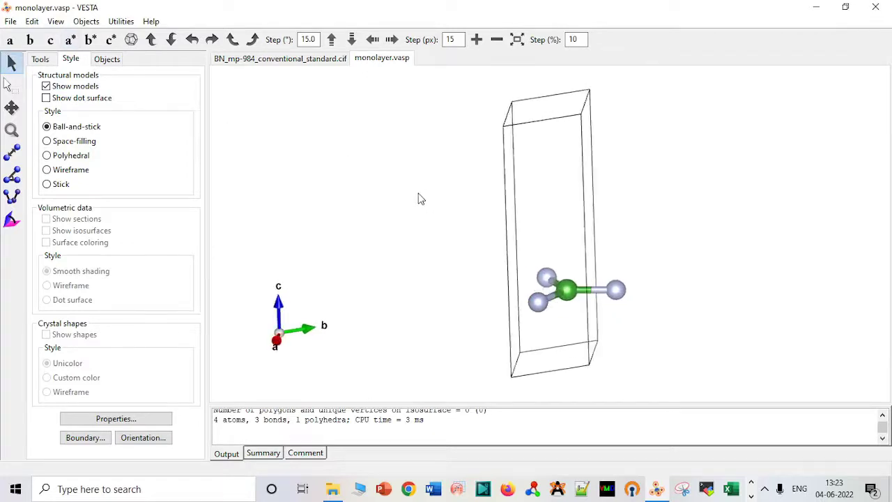
click(332, 488)
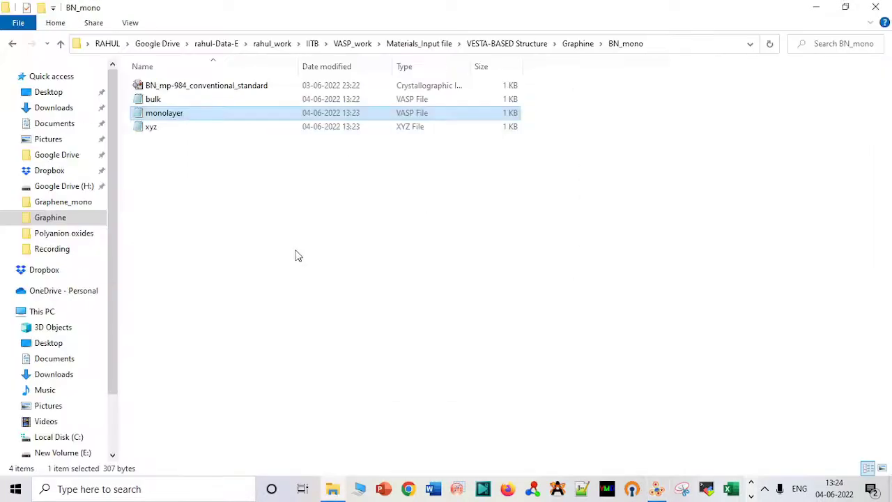
Step: Open bulk.vasp in VESTA, rotate it side-on, then return to the monolayer.vasp tab
click(163, 100)
drag(163, 100, 690, 300)
drag(571, 253, 571, 141)
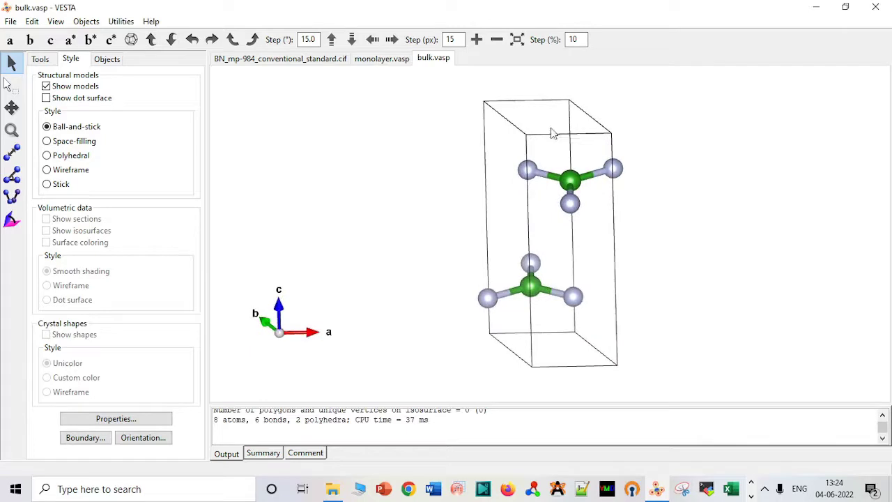
click(388, 60)
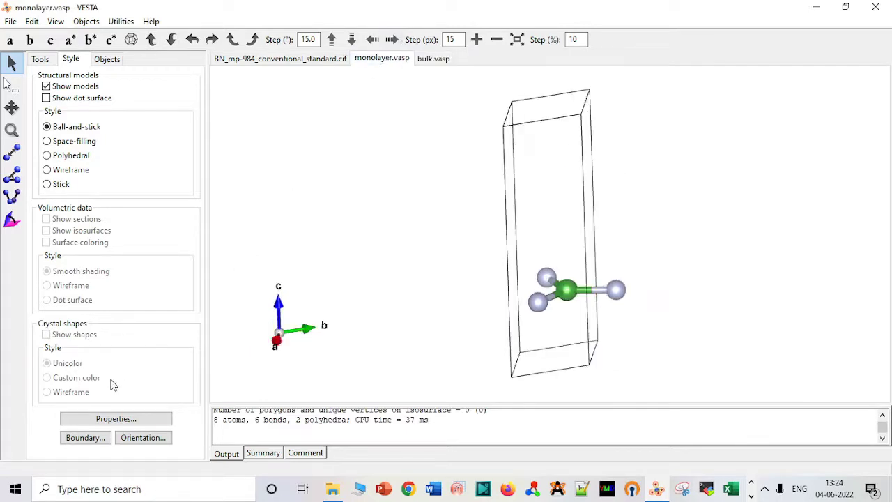
Step: Set the boundary x(min) and y(min) to -2 so the monolayer spans -2 to 1, then rotate the view
click(84, 439)
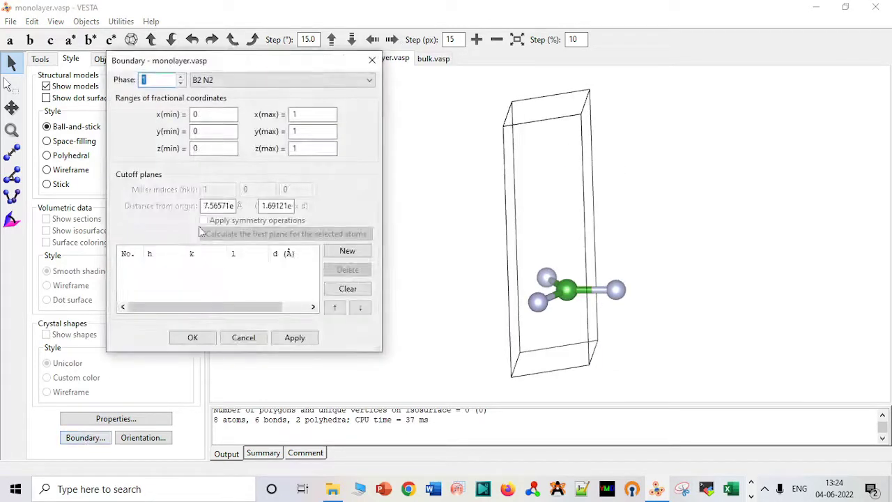
click(206, 116)
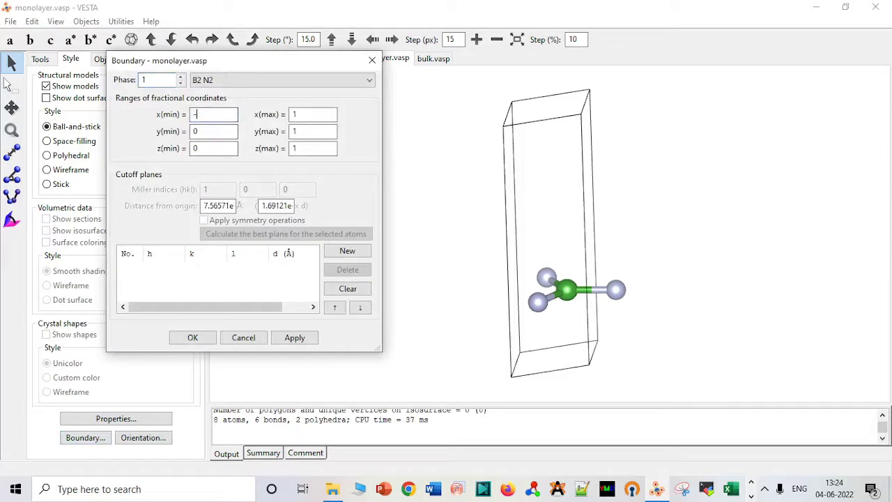
click(211, 131)
text(-2)
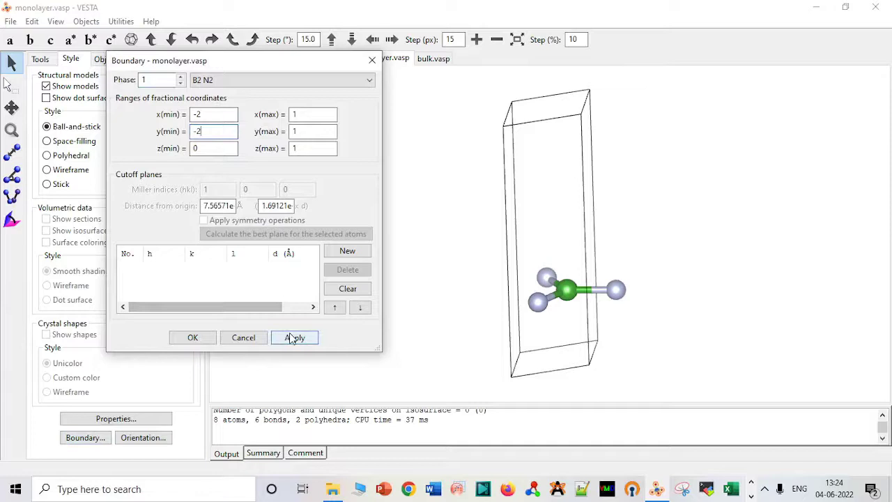
click(294, 337)
click(199, 339)
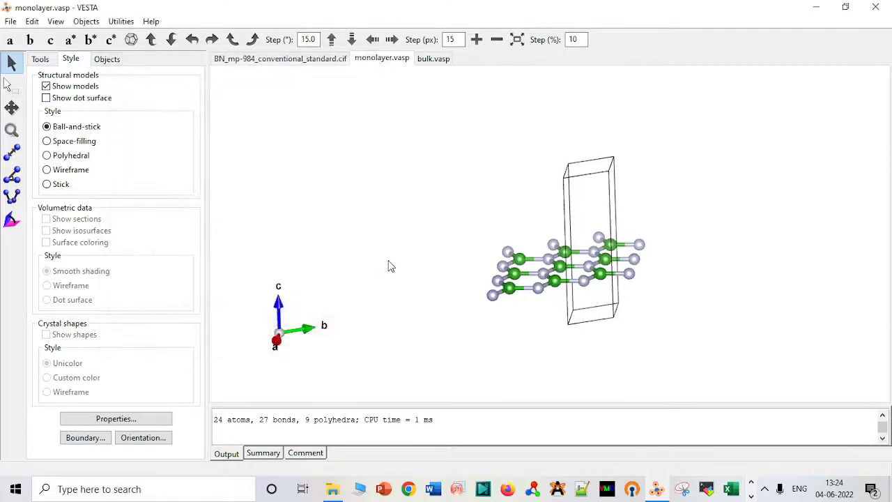
drag(389, 266, 394, 289)
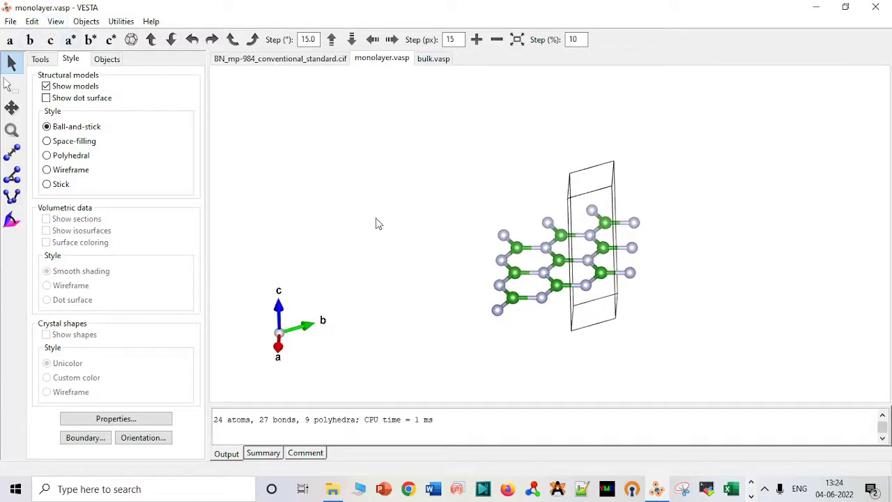
Step: Change the monolayer file's c lattice length from 7.7072649002 to 17.7072649002 and save it
click(332, 489)
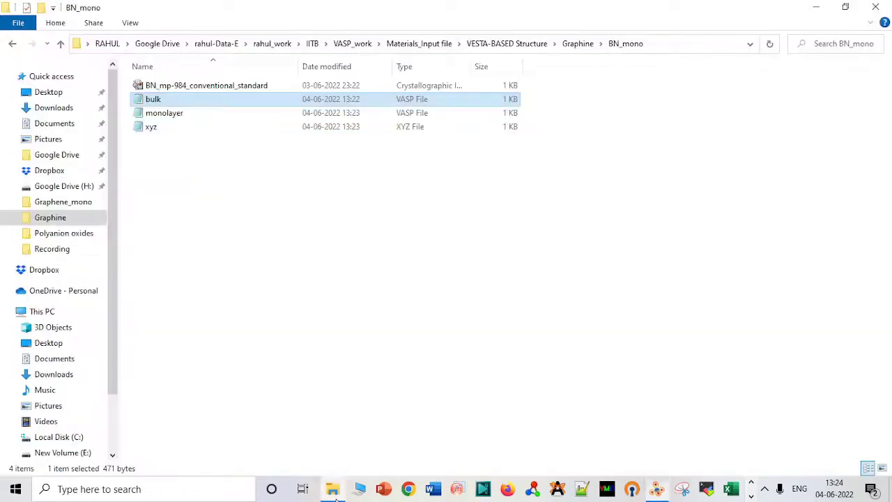
double_click(210, 118)
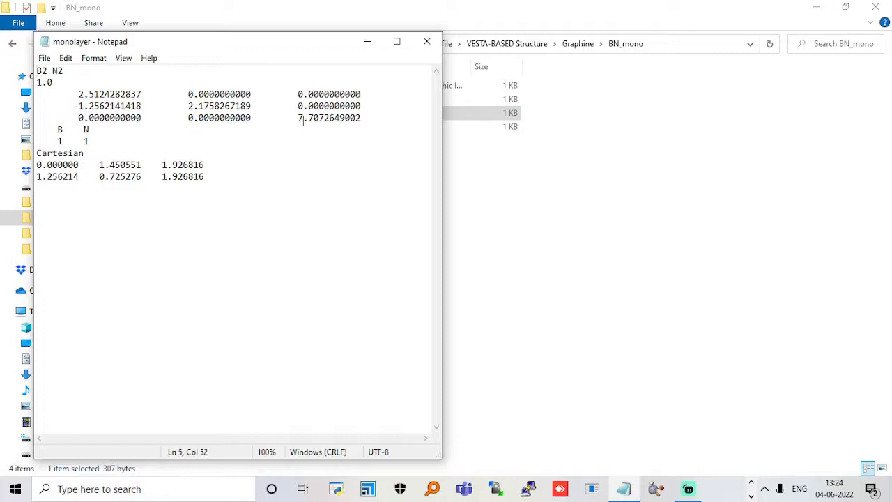
text(1)
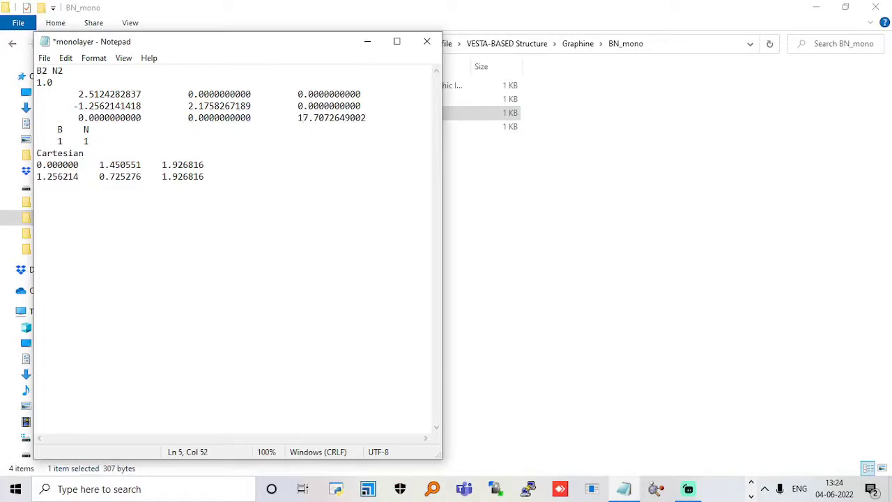
key(ctrl+s)
click(424, 41)
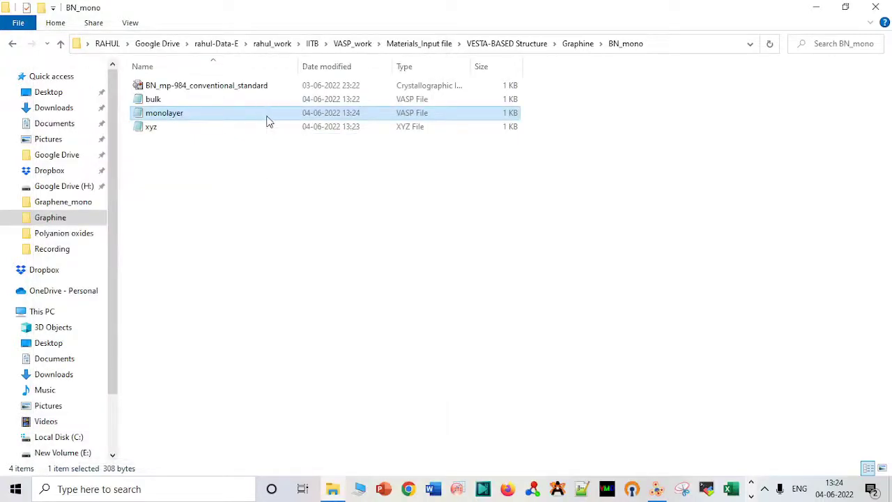
Step: Load the edited monolayer.vasp into VESTA and rotate to show the tall cell
drag(268, 122, 693, 254)
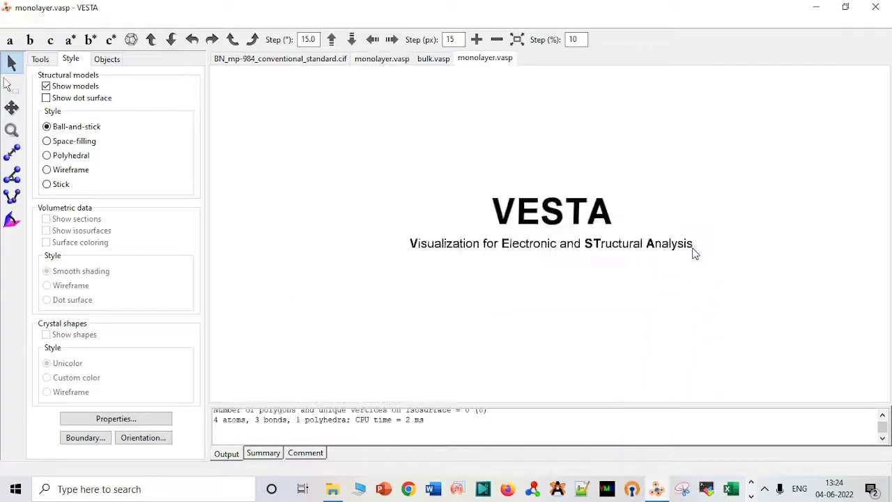
drag(556, 243, 534, 93)
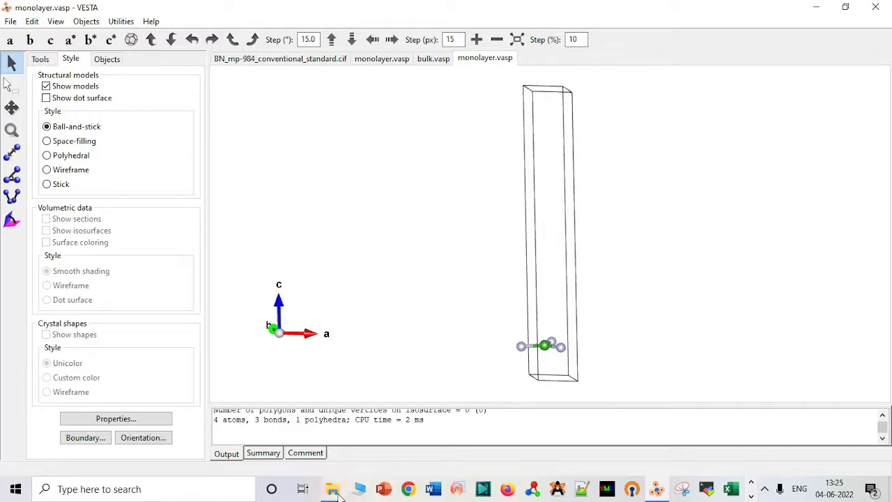
Step: Change both B and N z coordinates from 1.926816 to 7.926816 in the monolayer file and save
mouse_move(354, 494)
click(328, 428)
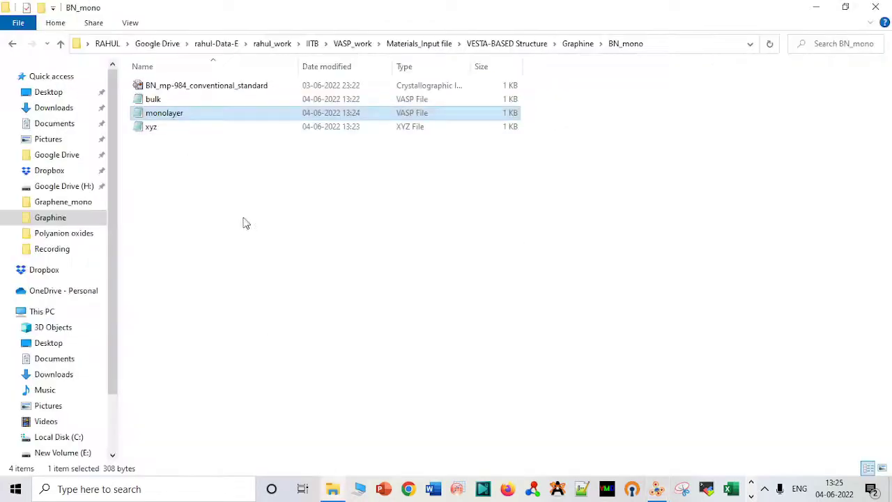
double_click(230, 113)
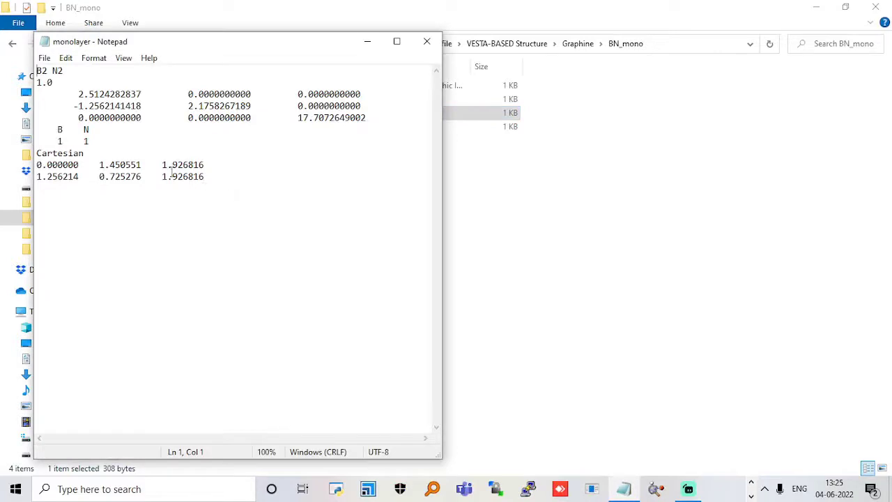
click(167, 165)
key(BackSpace)
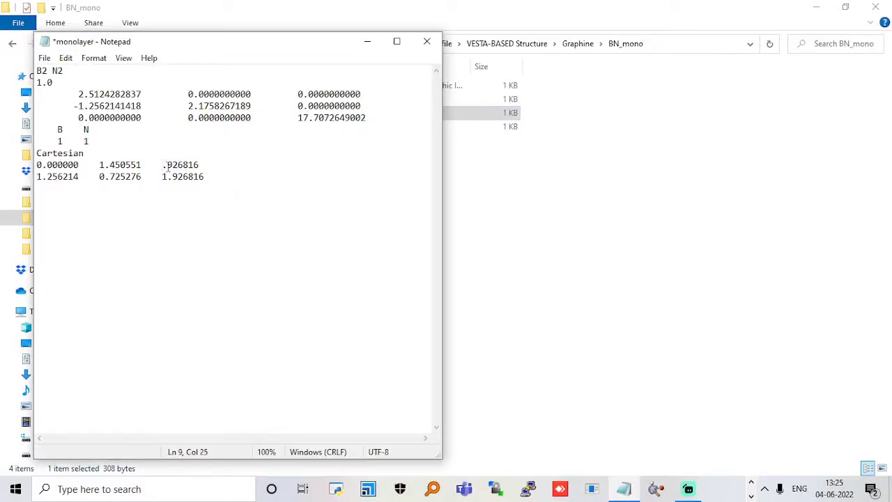
text(7)
key(Down)
key(BackSpace)
text(7)
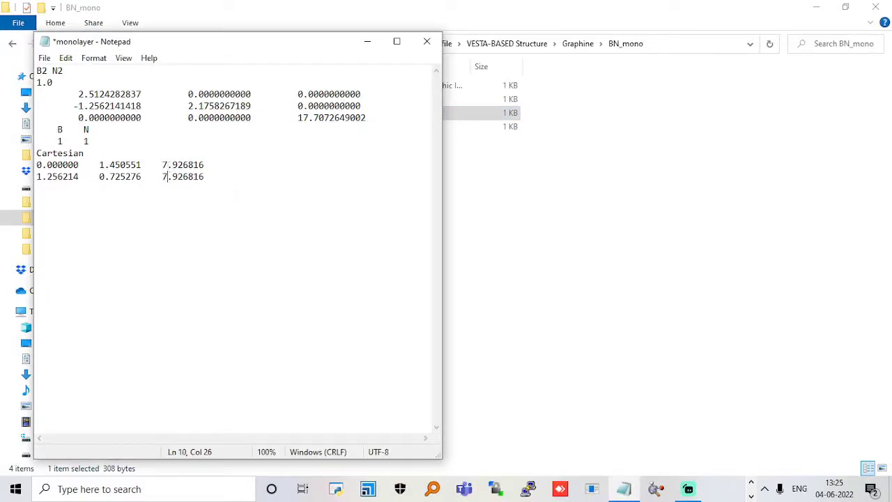
key(ctrl+s)
Step: Load the re-edited monolayer.vasp into VESTA and turn the cell upright to check the layer height
click(426, 41)
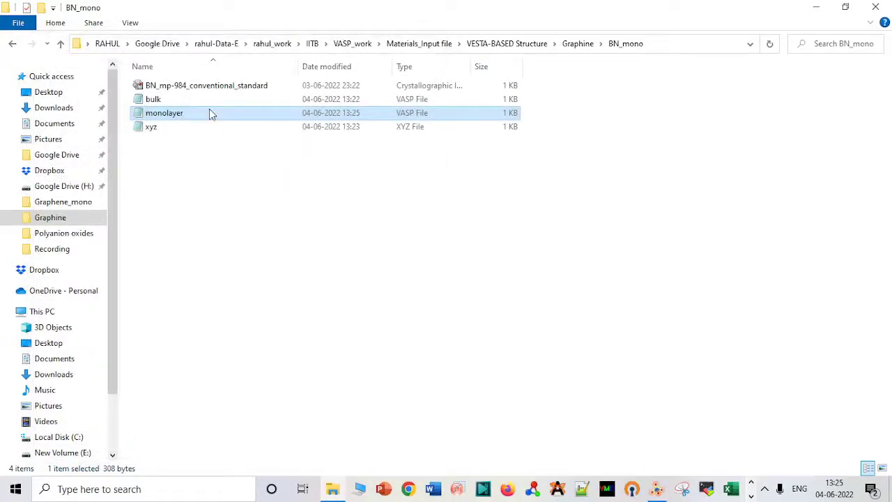
drag(209, 112, 627, 352)
drag(627, 355, 673, 450)
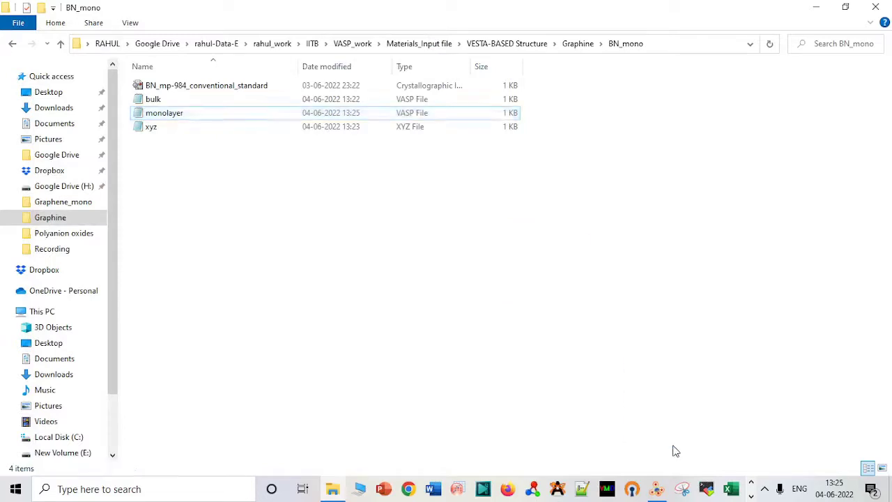
click(281, 115)
click(282, 115)
drag(282, 117, 647, 281)
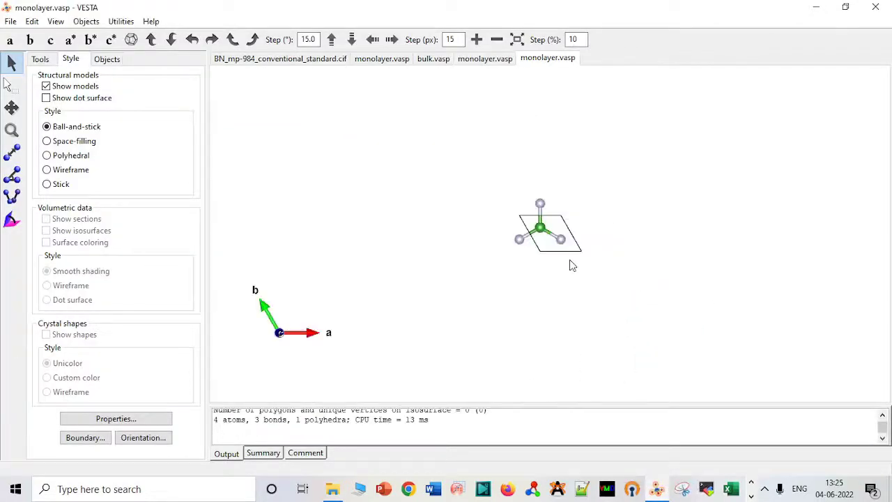
drag(569, 265, 520, 129)
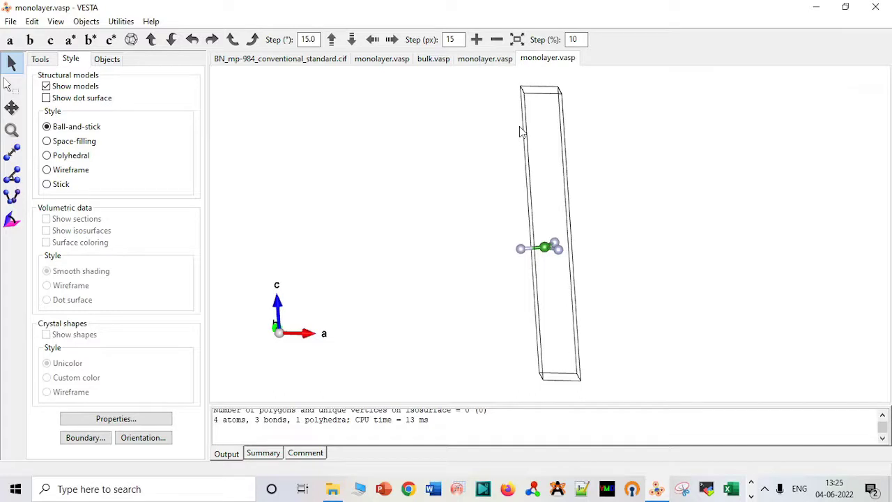
Step: Set the boundary x(min) and y(min) to -2 for a -2 to 1 supercell, then tilt the view
click(94, 443)
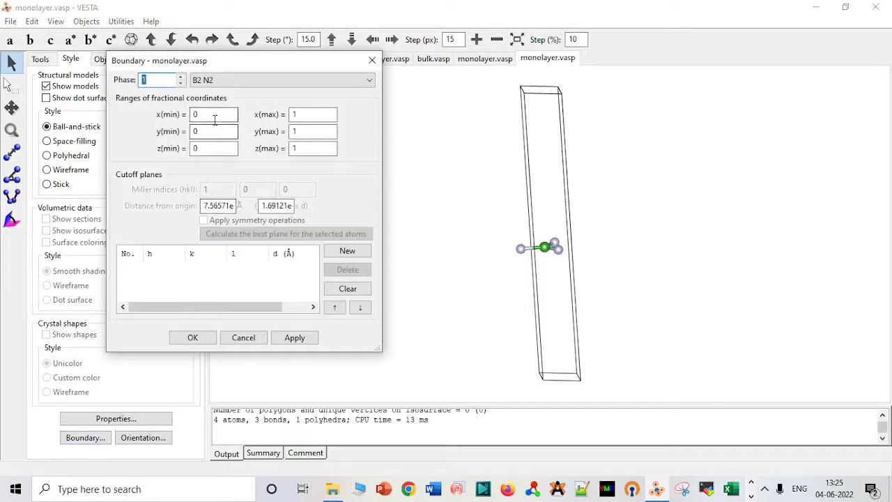
double_click(215, 119)
text(-2)
double_click(209, 131)
text(-2)
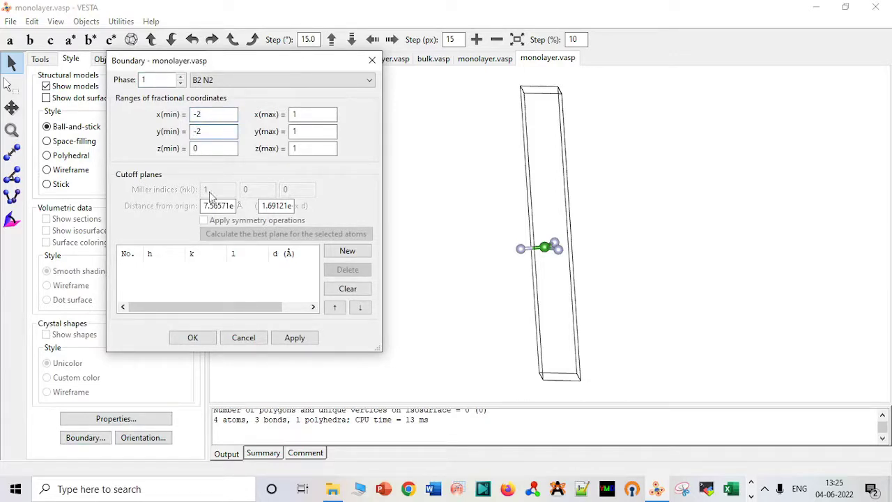
click(295, 338)
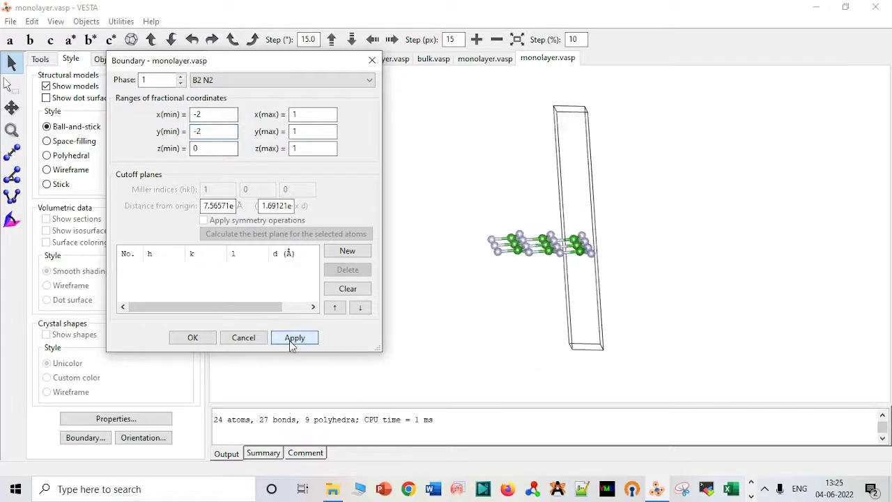
click(200, 338)
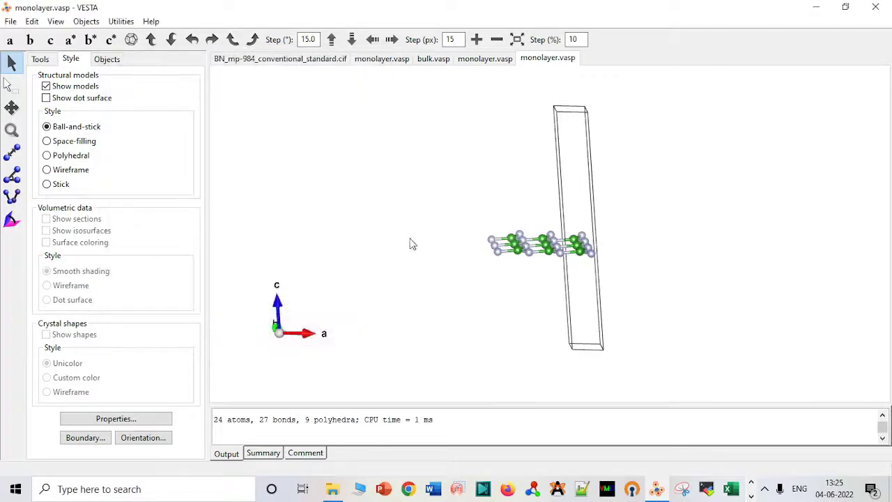
drag(411, 244, 429, 309)
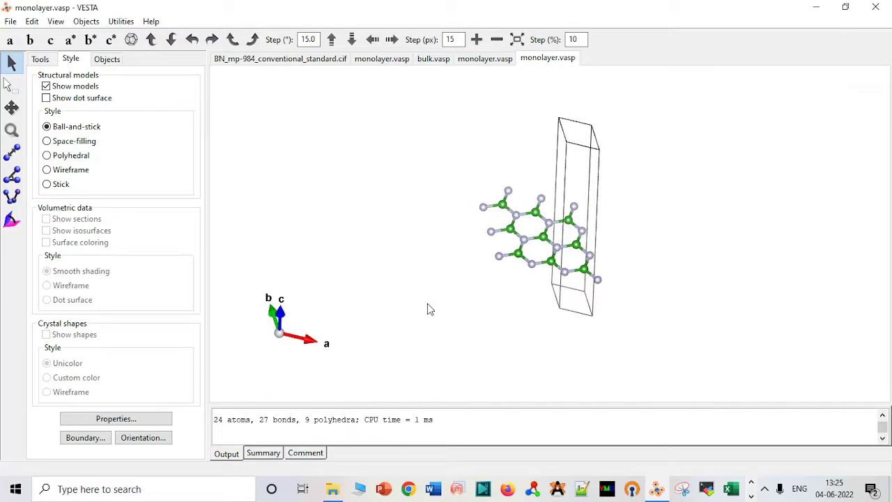